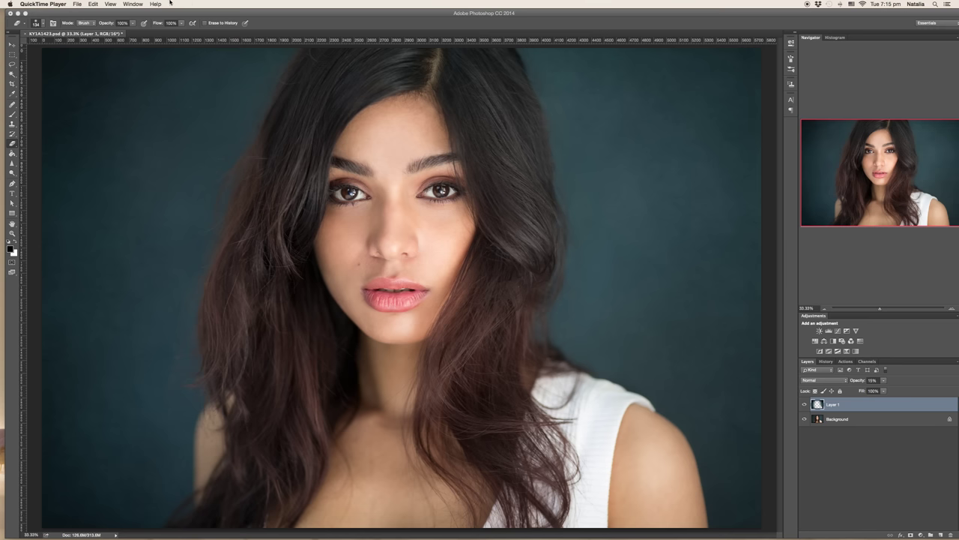
Resize the image to a width of 2048 pixels with the proportions linked
left_click(147, 18)
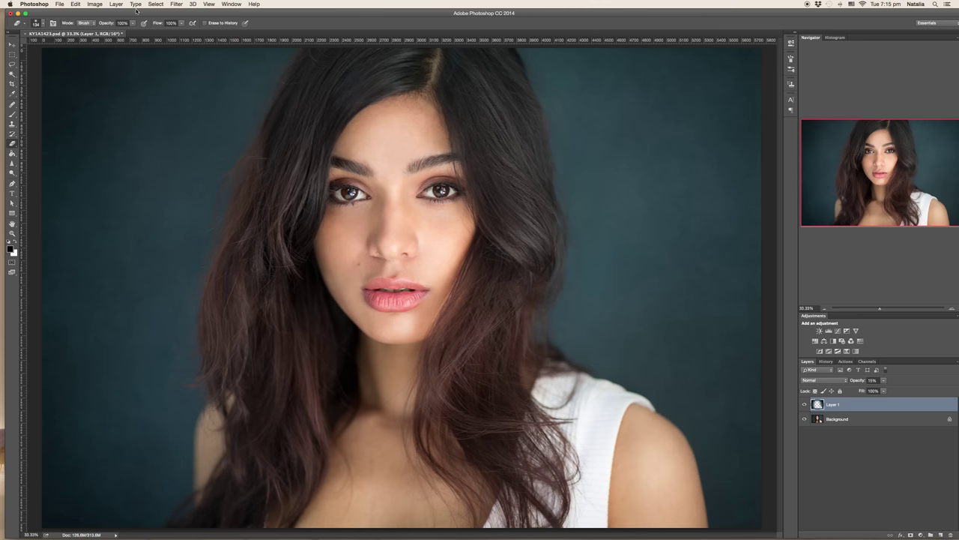
left_click(95, 4)
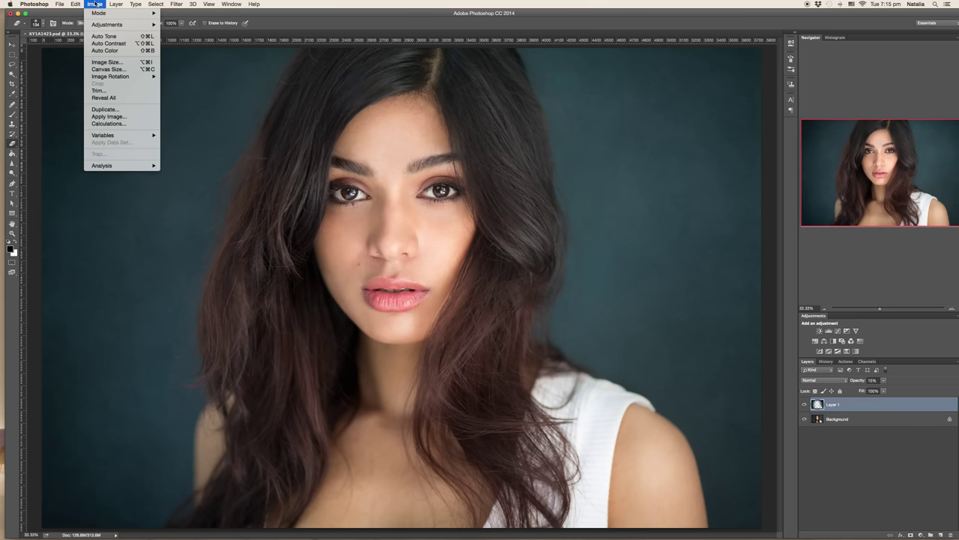
mouse_move(106, 26)
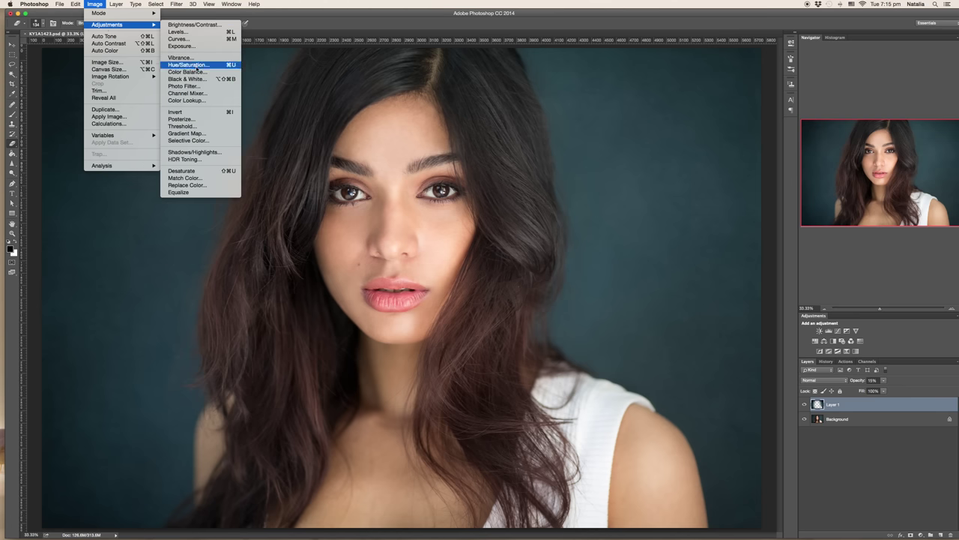
left_click(116, 61)
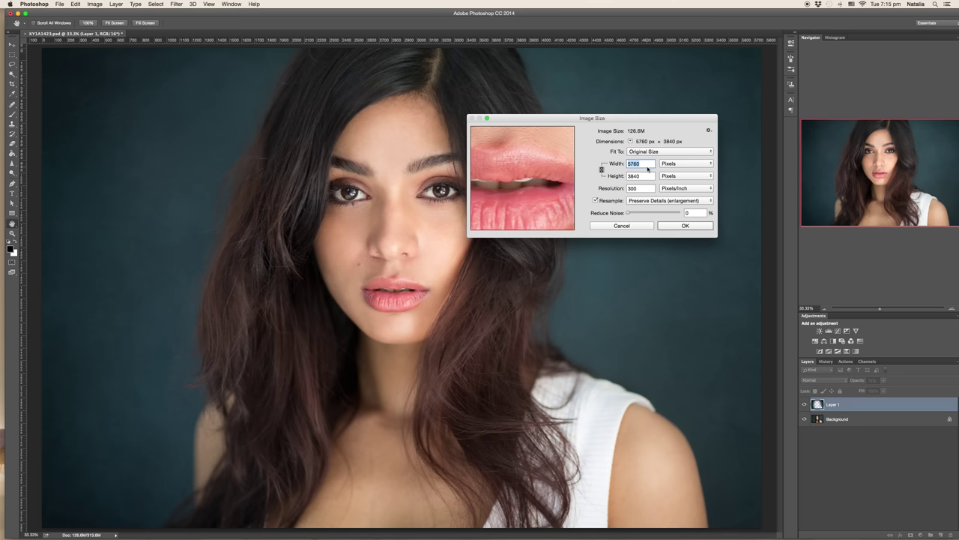
type("20")
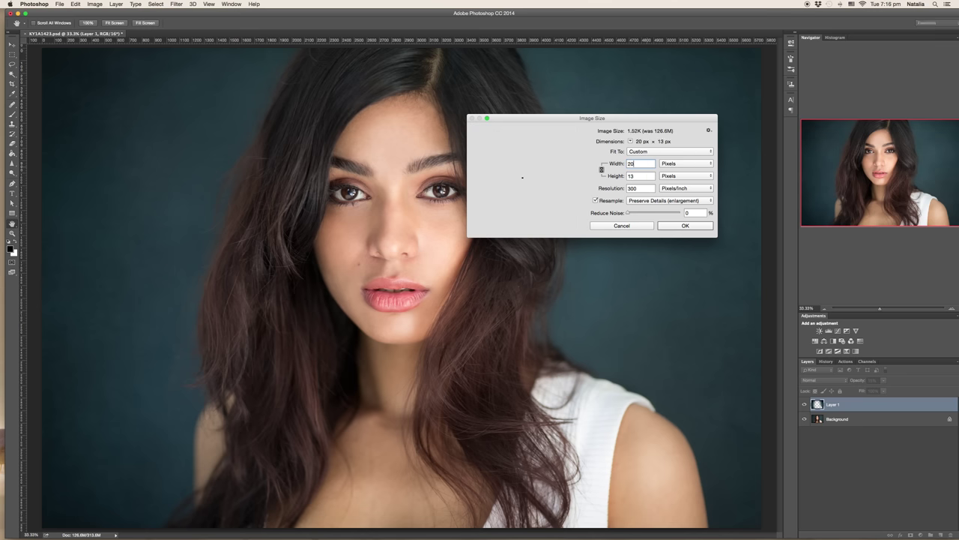
type("48")
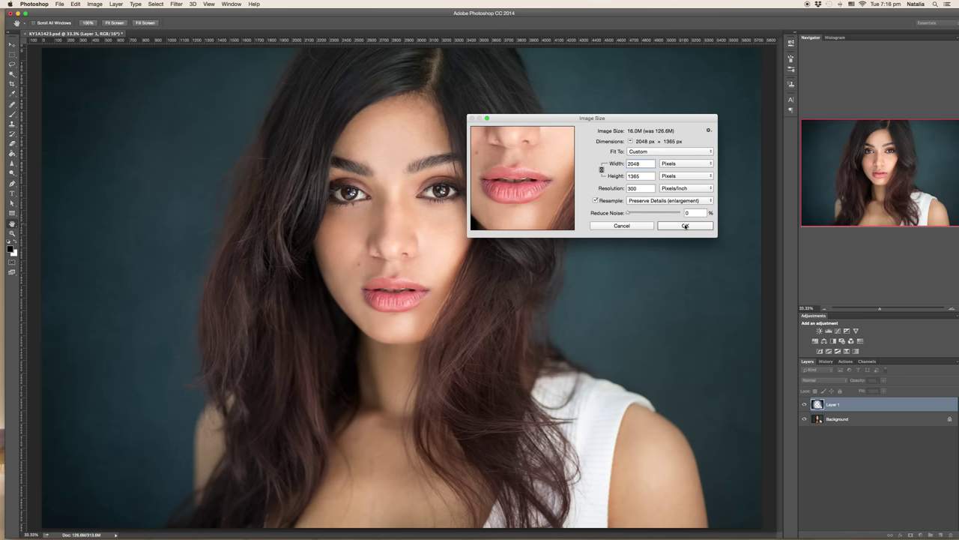
left_click(685, 225)
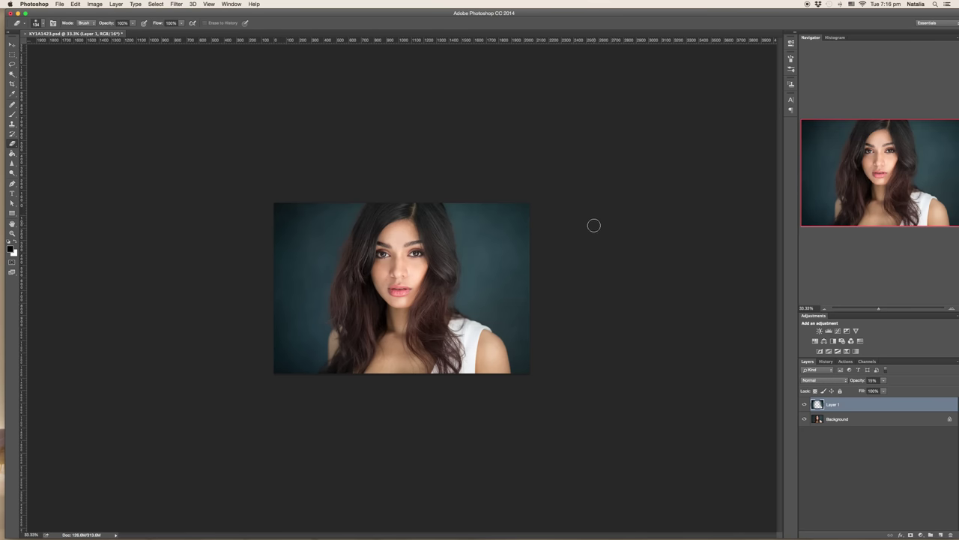
Compare the portrait with Layer 1 hidden and shown, at several zoom levels including 100%
key("super+plus")
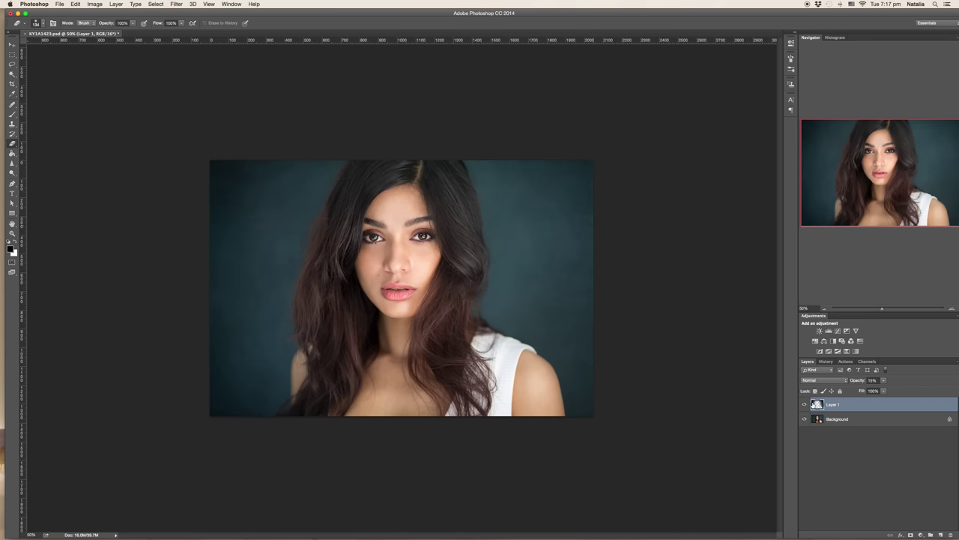
left_click(806, 406)
left_click(806, 405)
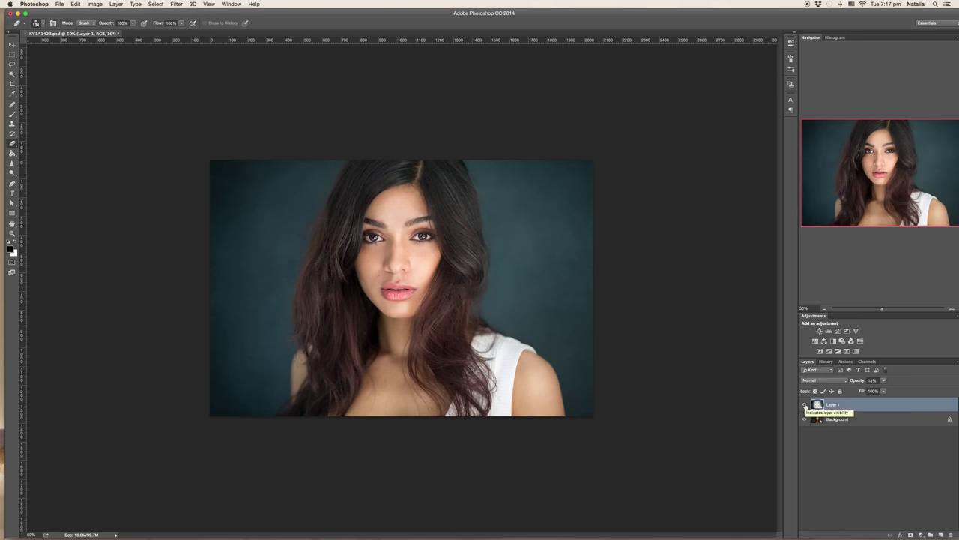
key("super+1")
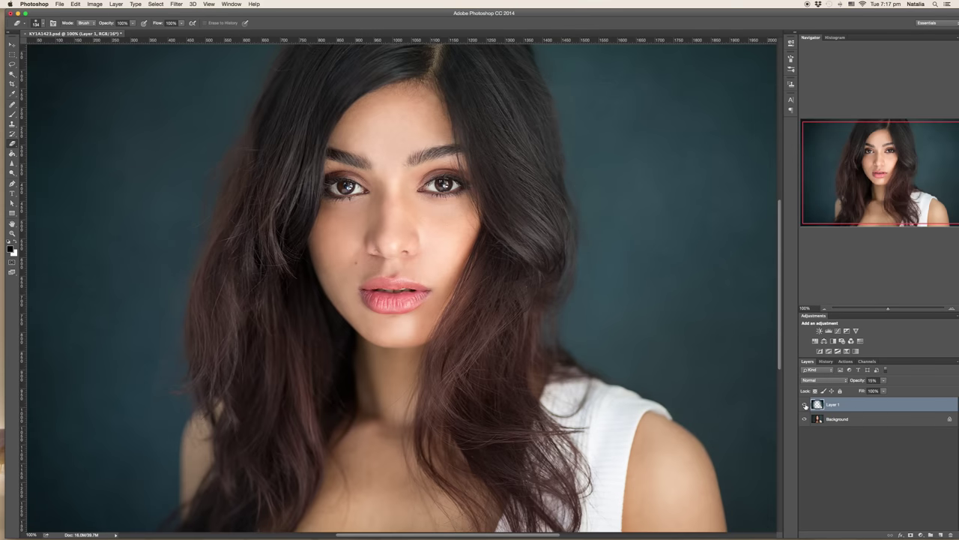
key("super+0")
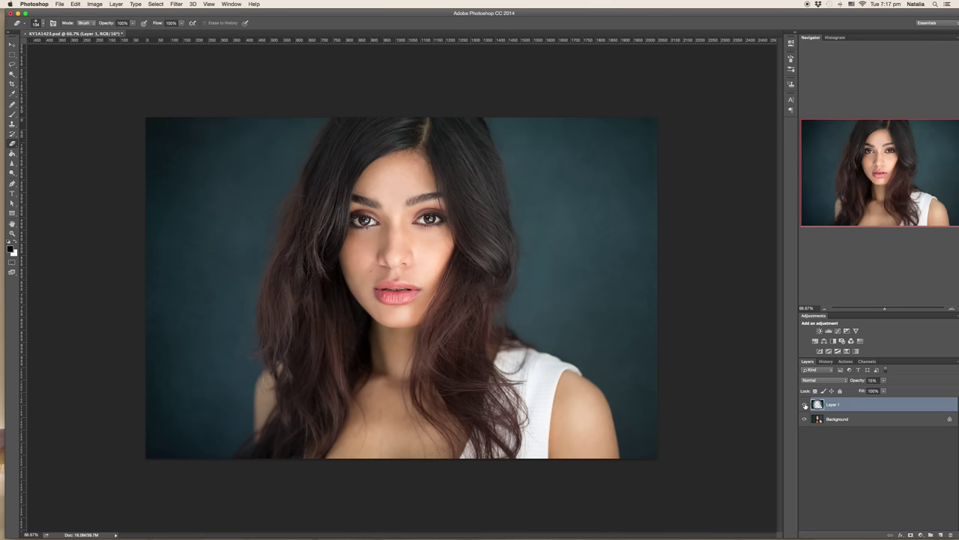
left_click(805, 405)
left_click(805, 405)
left_click(805, 404)
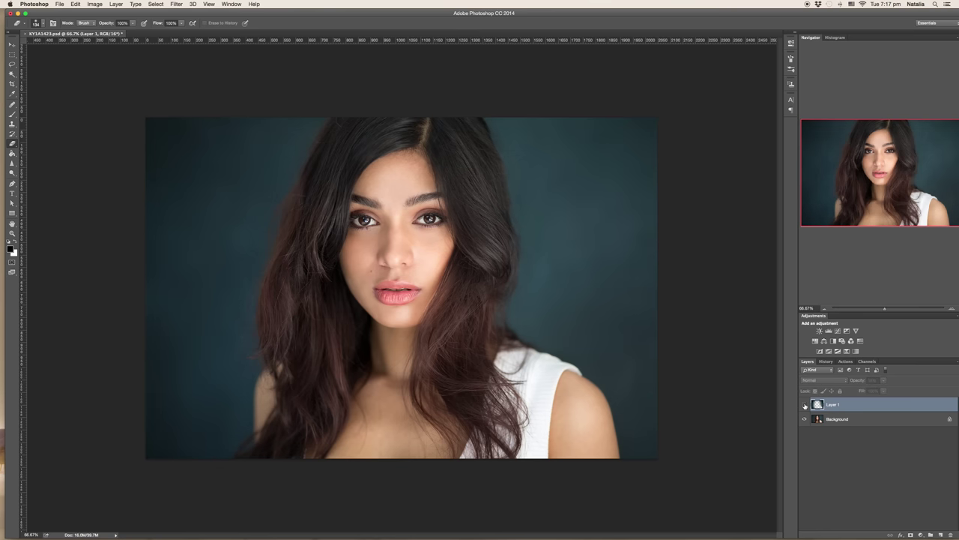
left_click(805, 404)
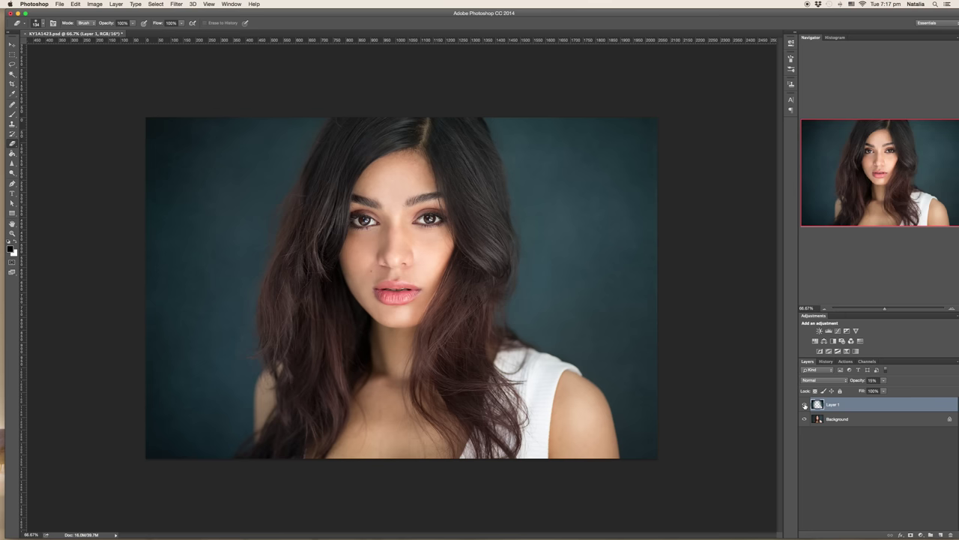
key("super+plus")
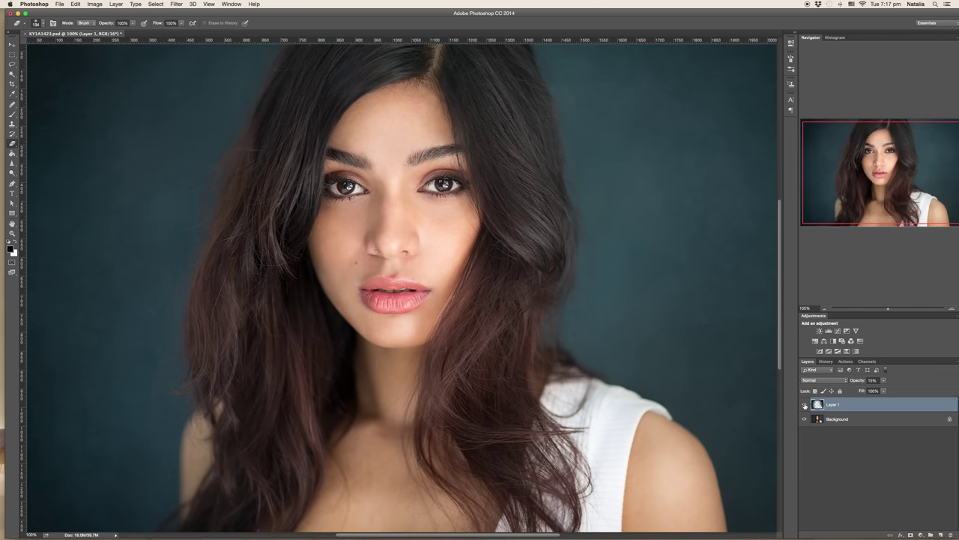
scroll(741, 396, "up", 2)
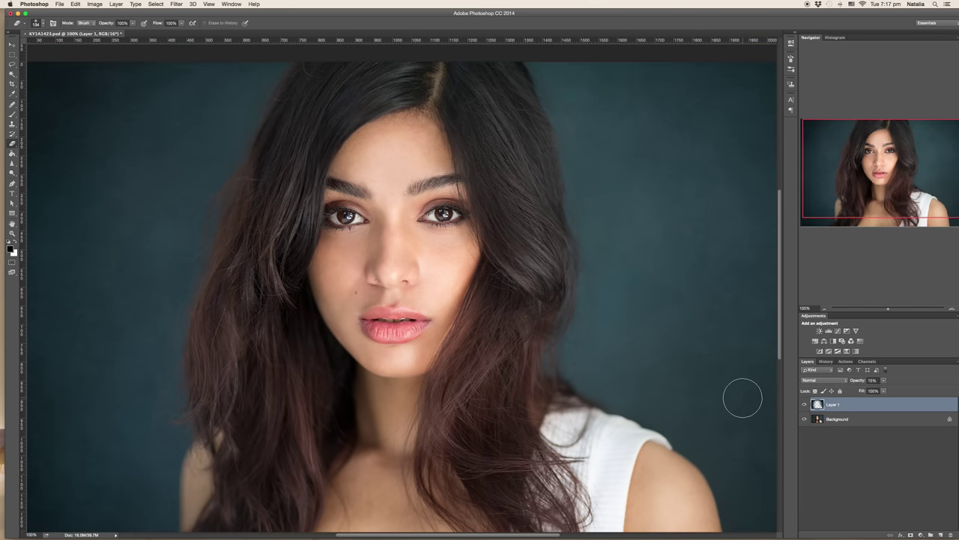
left_click(805, 405)
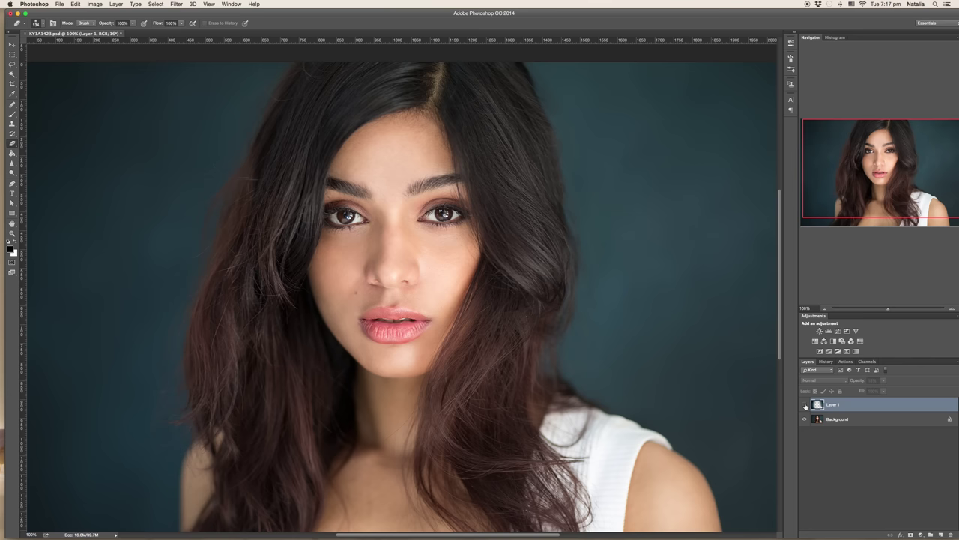
left_click(805, 405)
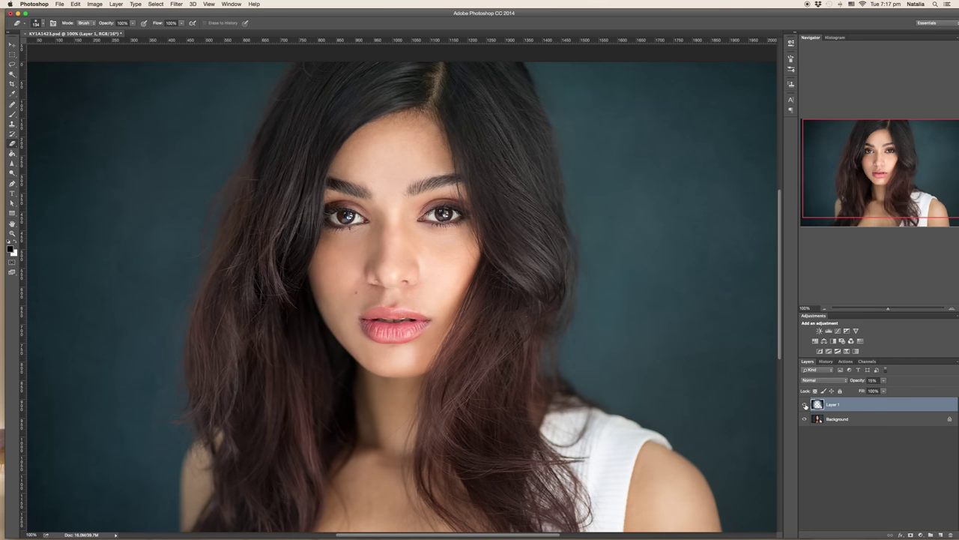
Merge all visible layers into the Background and duplicate it onto a new layer
key("super+minus")
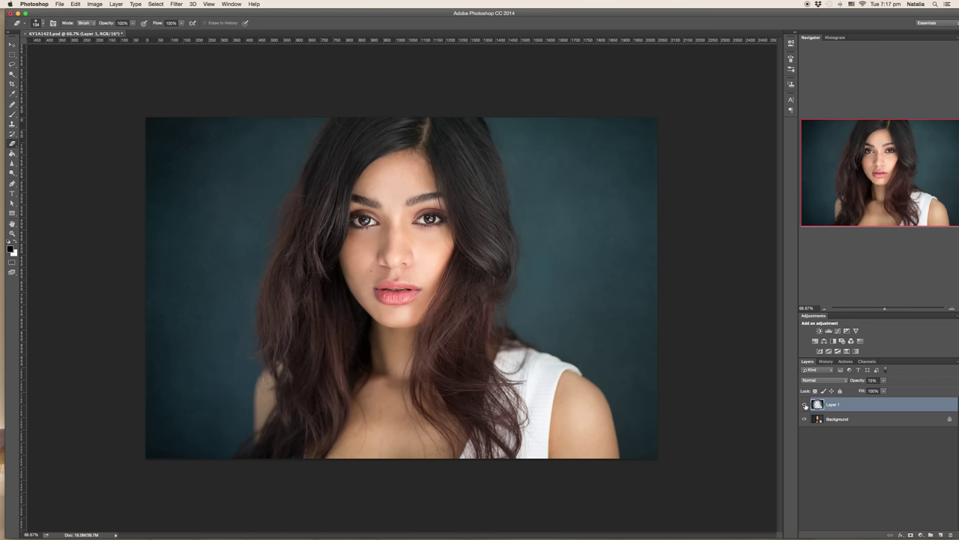
right_click(851, 405)
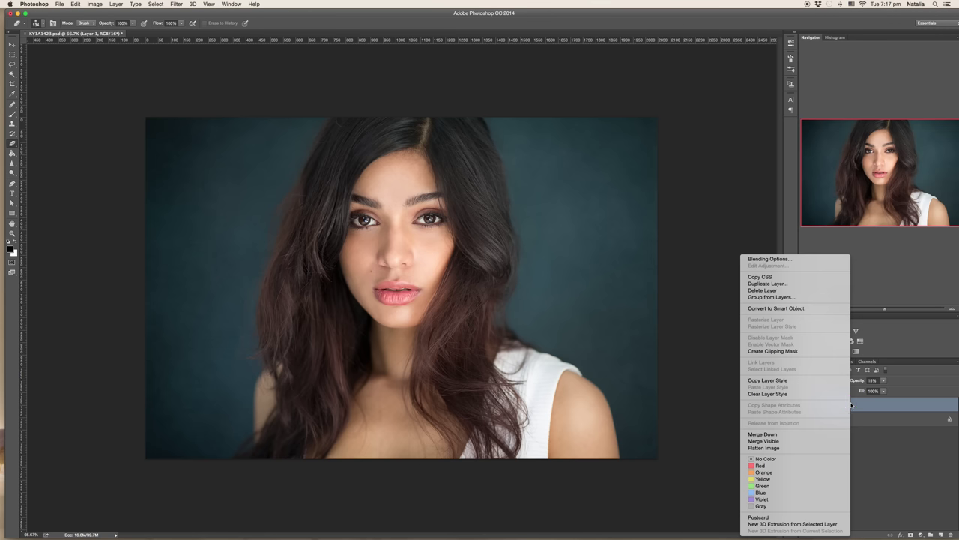
left_click(831, 441)
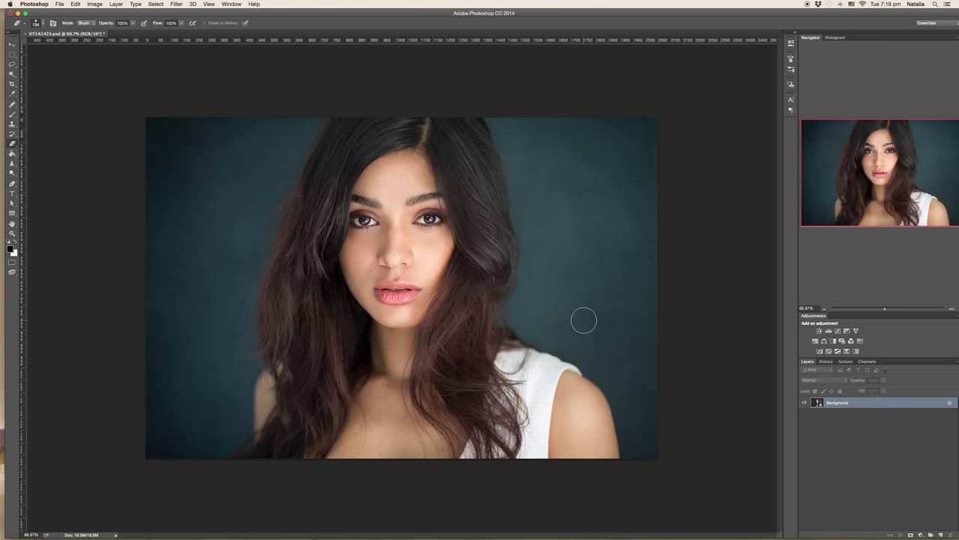
key("super+j")
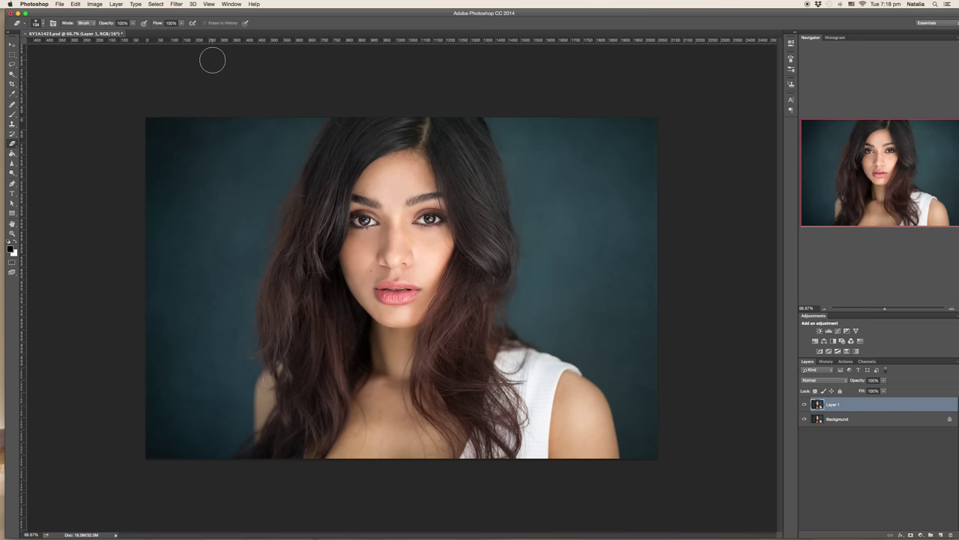
left_click(12, 45)
right_click(285, 150)
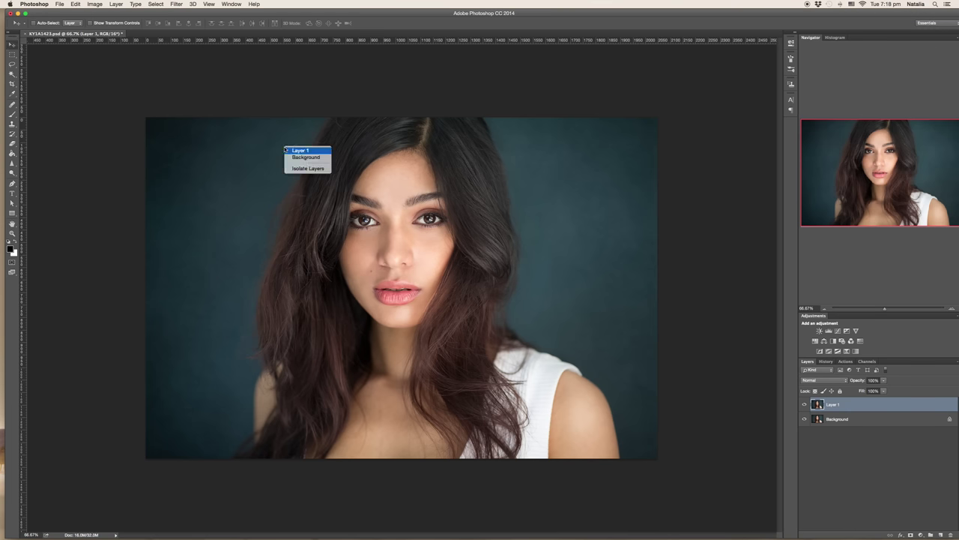
key("Escape")
Apply the basic Sharpen filter to Layer 1 and compare the portrait with that layer hidden and shown
left_click(12, 233)
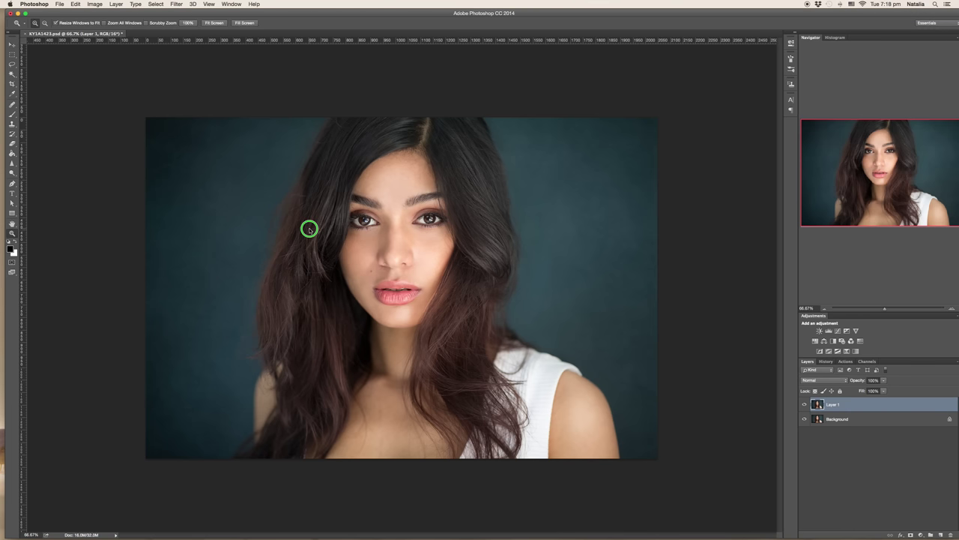
right_click(309, 229)
left_click(332, 224)
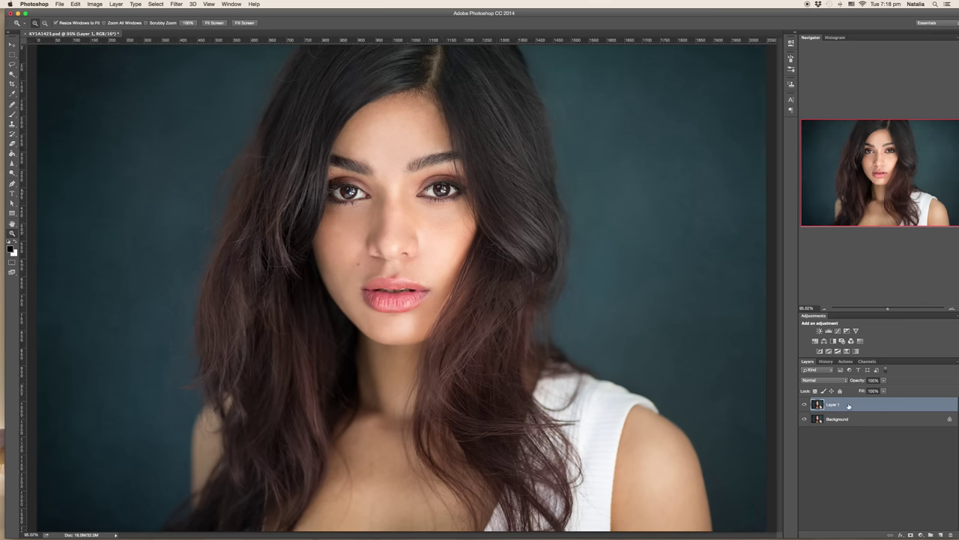
left_click(177, 4)
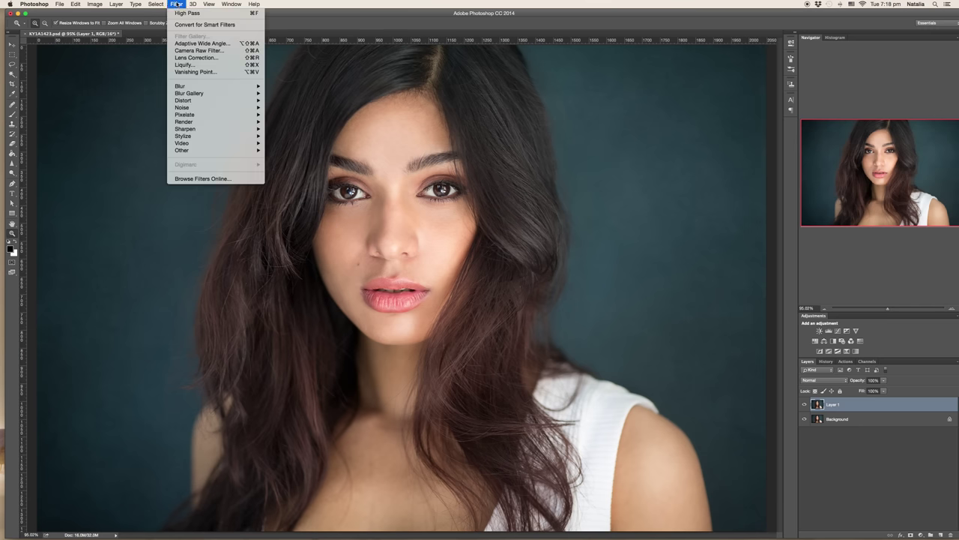
mouse_move(201, 129)
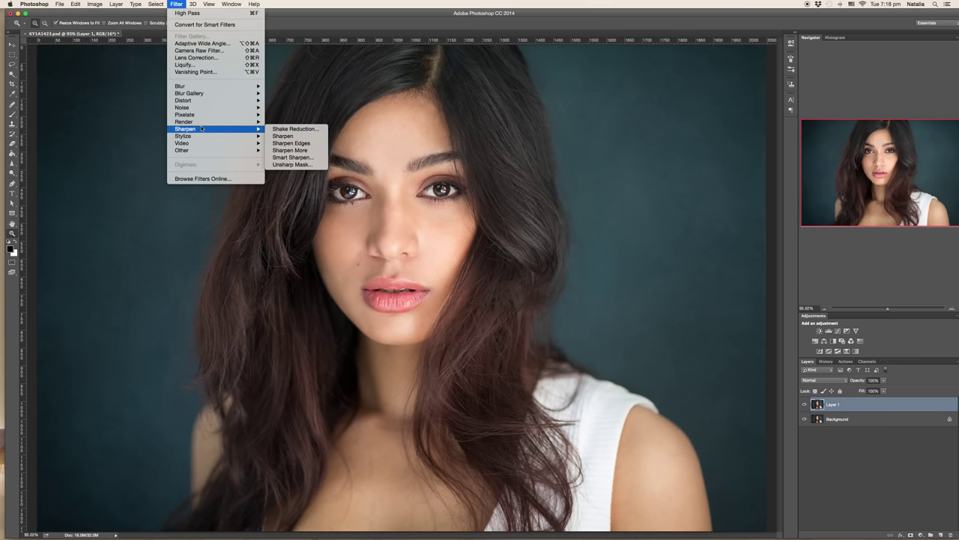
left_click(273, 136)
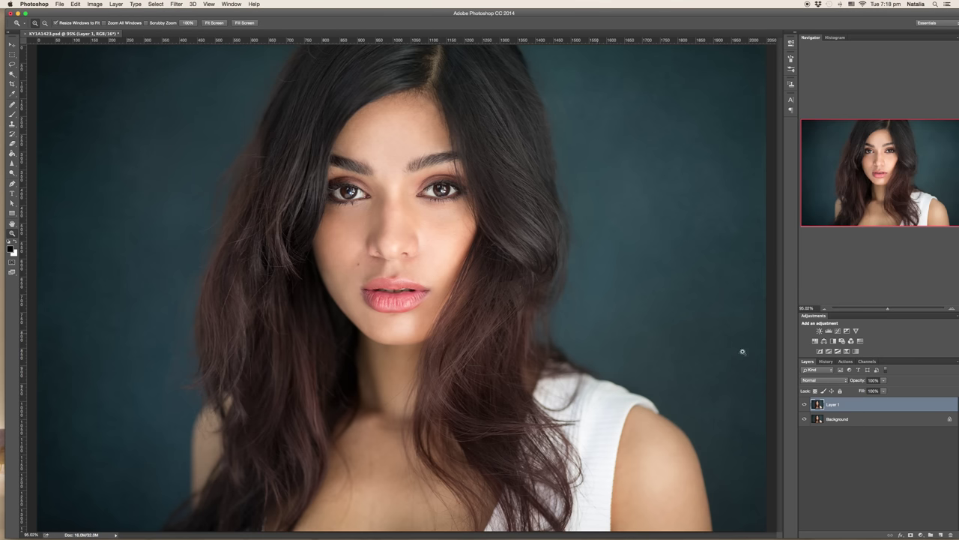
left_click(804, 405)
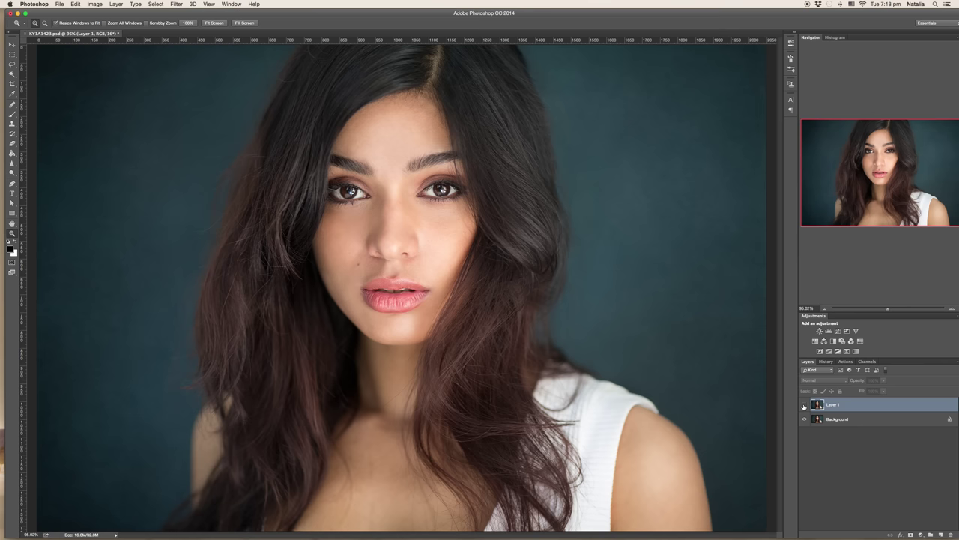
left_click(804, 404)
left_click(804, 405)
left_click(804, 404)
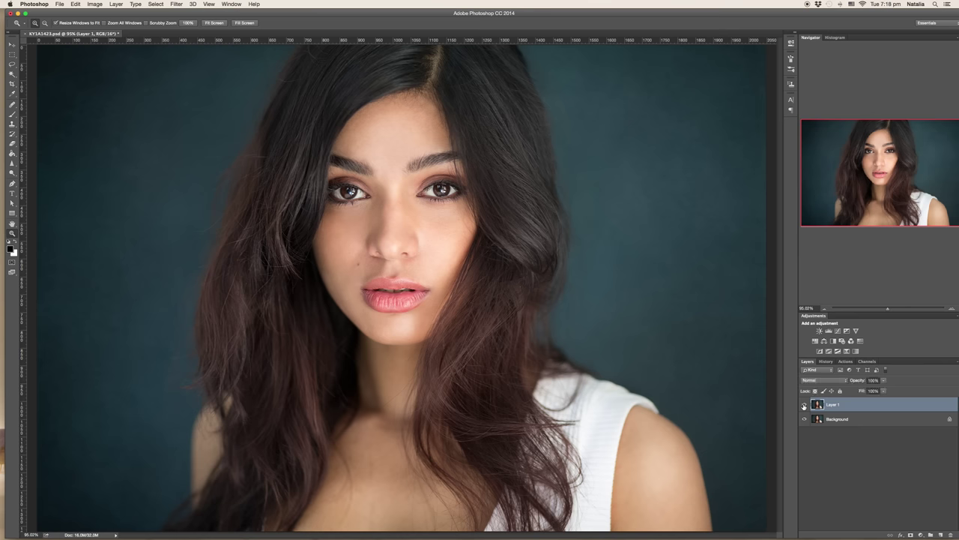
Erase the plain backdrop around the woman from sharpened Layer 1 with a soft 444 px Eraser
left_click(474, 324, "alt")
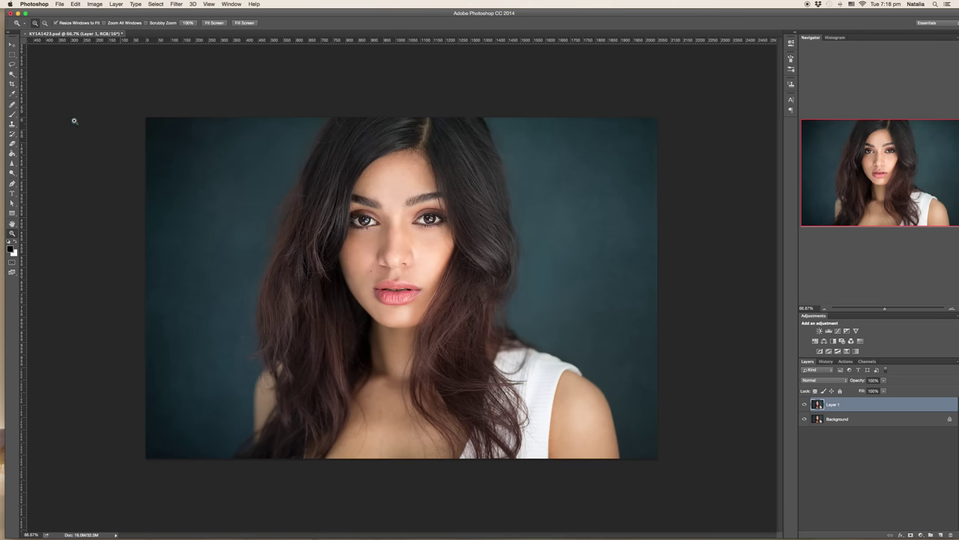
left_click(13, 143)
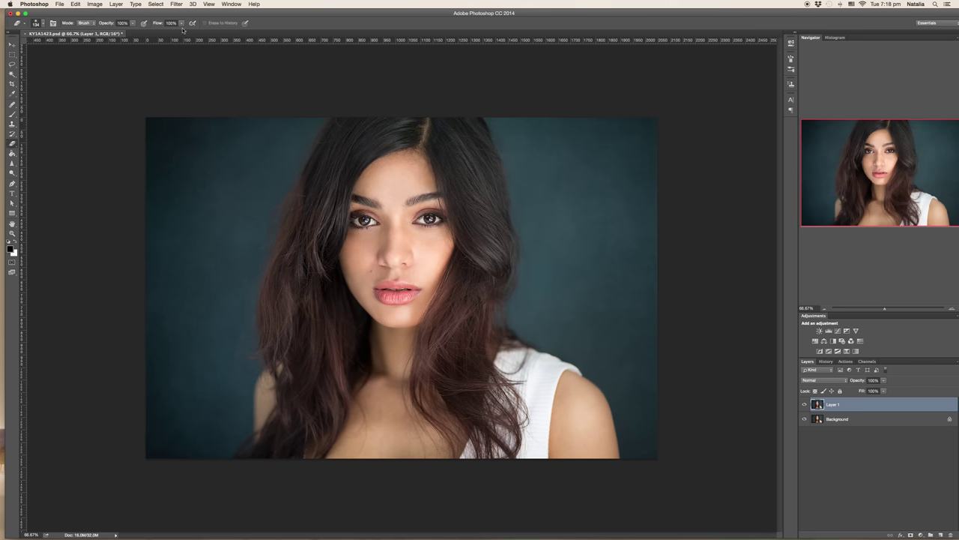
right_click(244, 191)
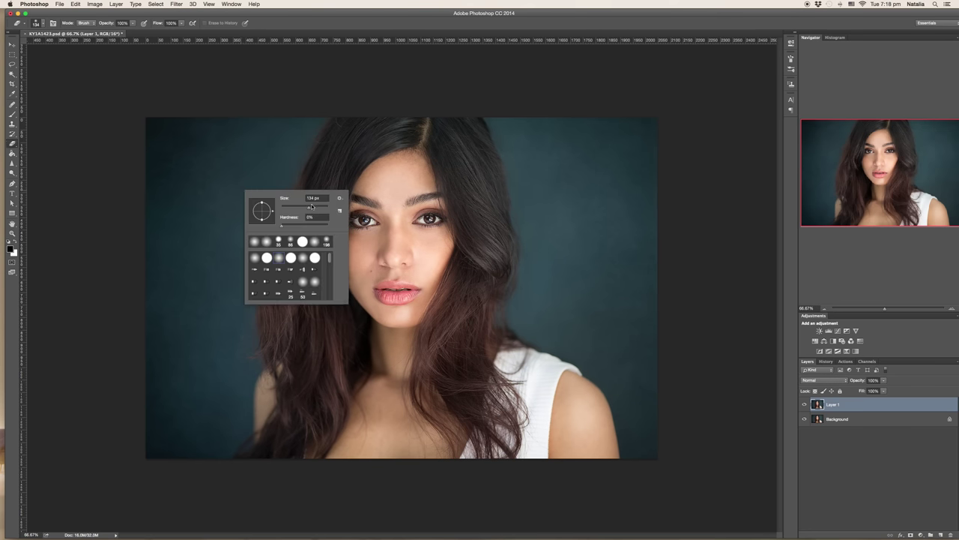
left_click_drag(311, 207, 322, 207)
key("Return")
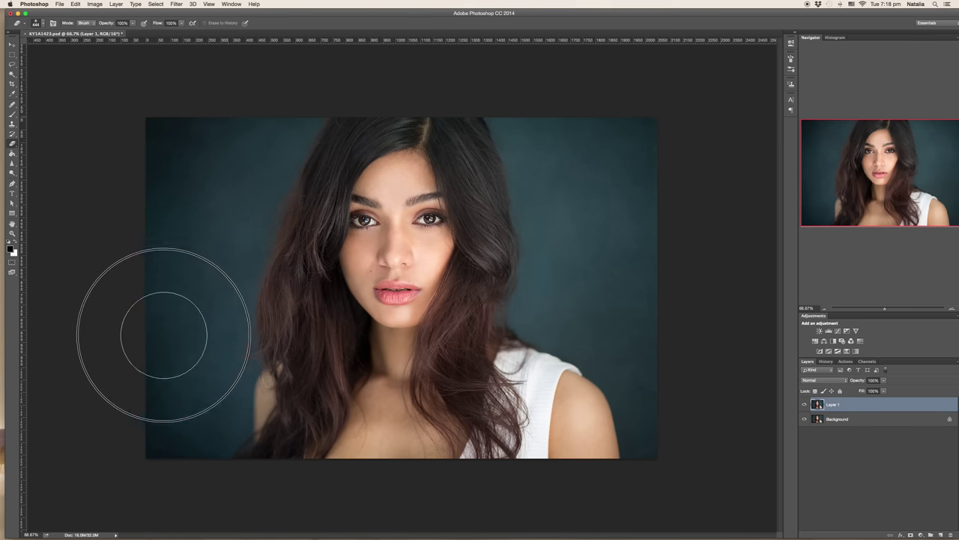
key("bracketleft")
key("bracketleft")
key("bracketleft")
key("bracketleft")
key("bracketleft")
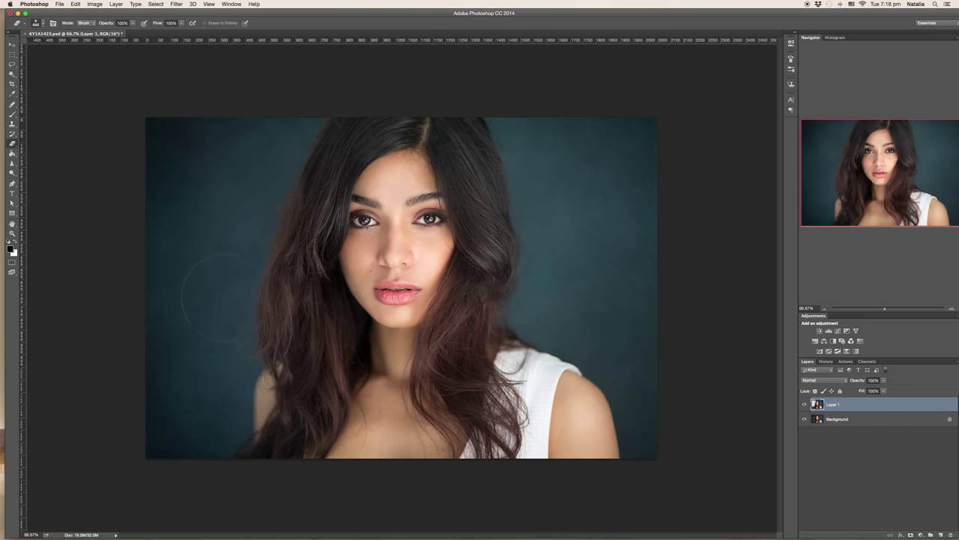
left_click_drag(190, 319, 217, 336)
mouse_move(524, 128)
left_mouse_down()
mouse_move(546, 158)
mouse_move(581, 279)
mouse_move(605, 154)
left_mouse_up()
Reduce the soft Eraser's size to about the width of the mouth and erase the sharpening over the lips on Layer 1
key("bracketright")
key("bracketright")
key("bracketright")
key("super+1")
right_click(629, 368)
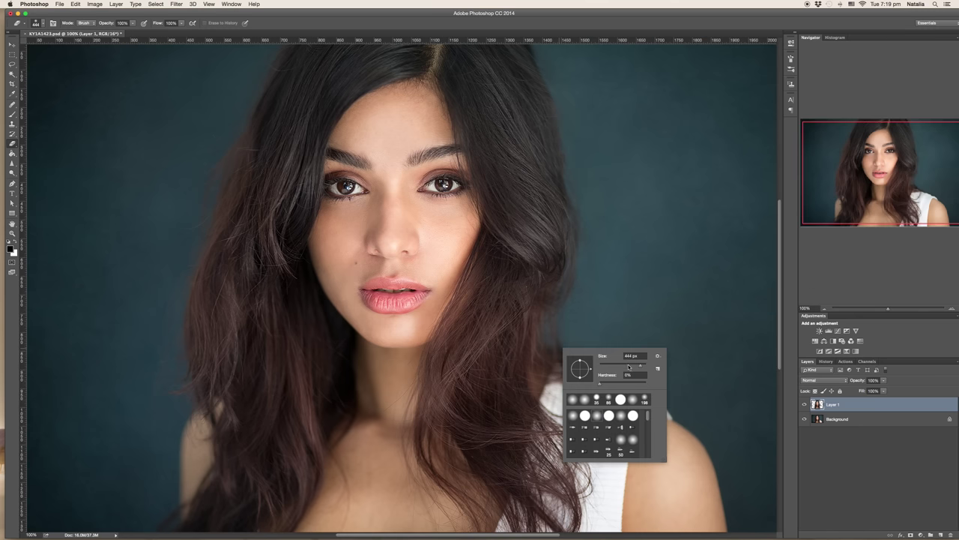
left_click_drag(630, 365, 619, 366)
key("Return")
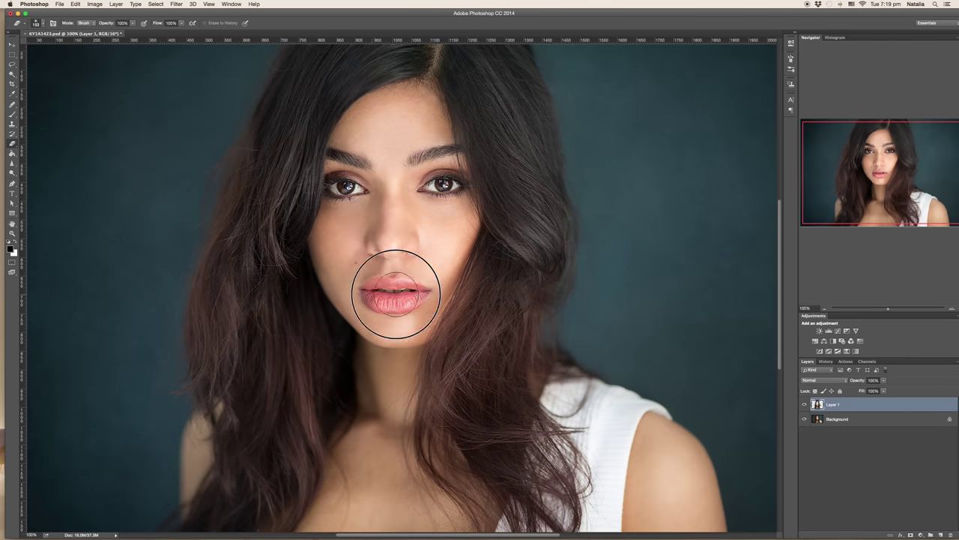
left_click_drag(395, 293, 373, 293)
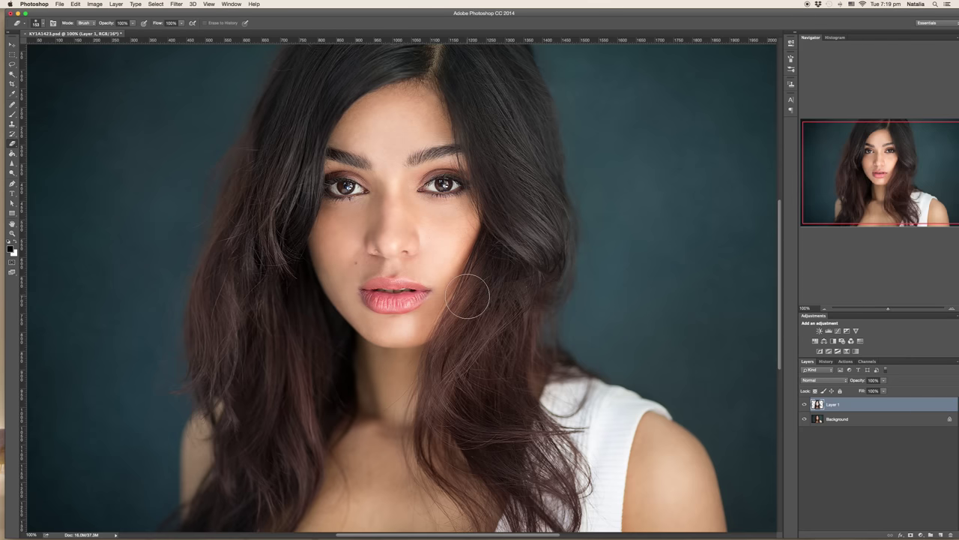
Compare the portrait with Layer 1 hidden and shown, and delete Layer 1
key("super+minus")
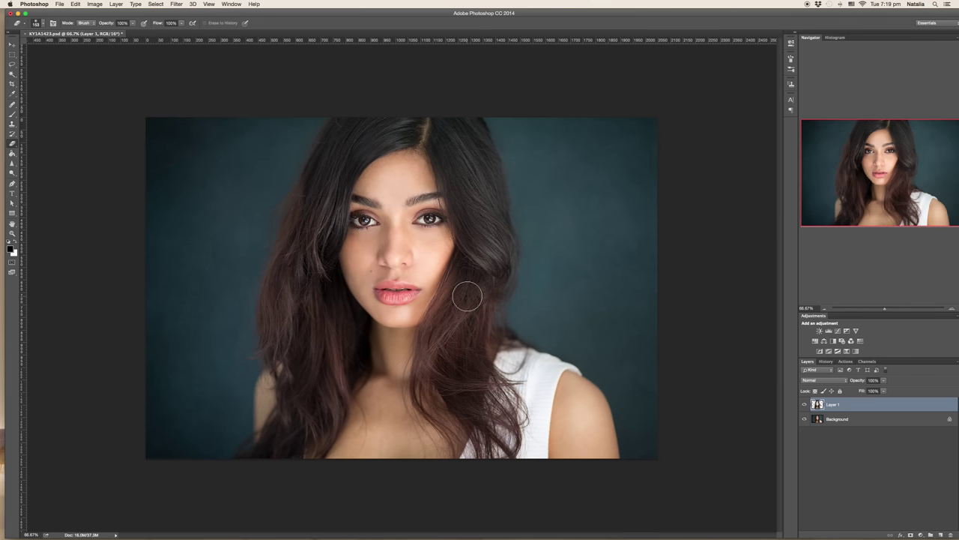
left_click(805, 405)
left_click(805, 405)
left_click_drag(895, 407, 951, 533)
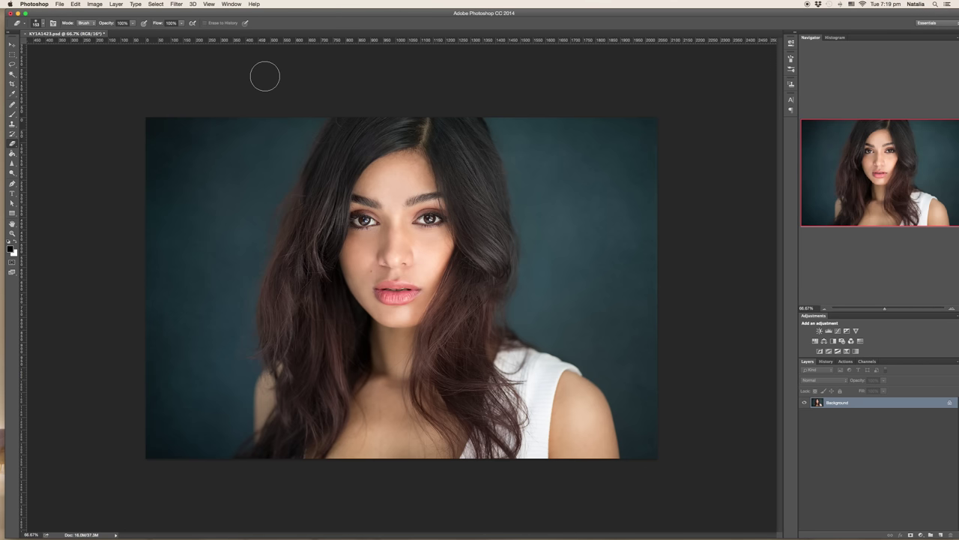
Duplicate the Background onto a new layer and apply the basic Sharpen filter to that copy
left_click(175, 3)
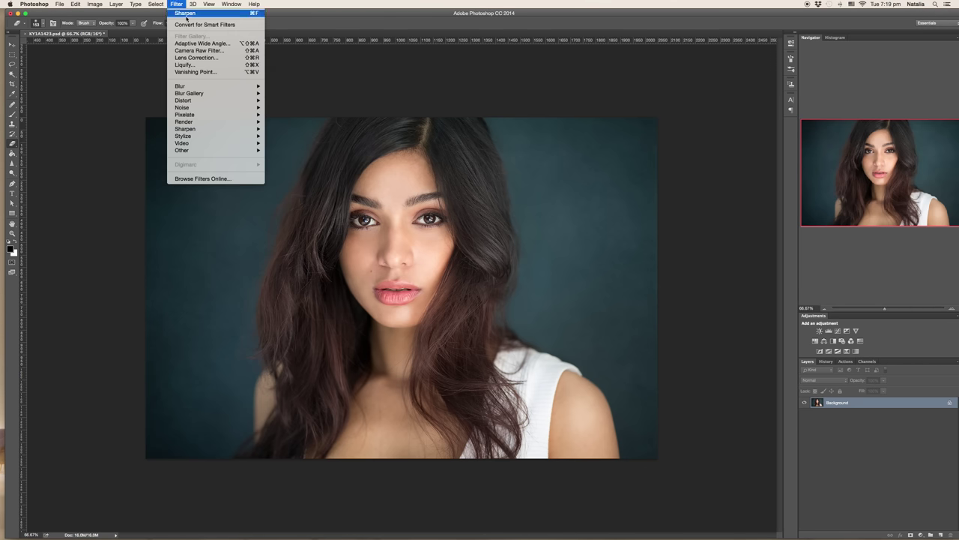
mouse_move(247, 129)
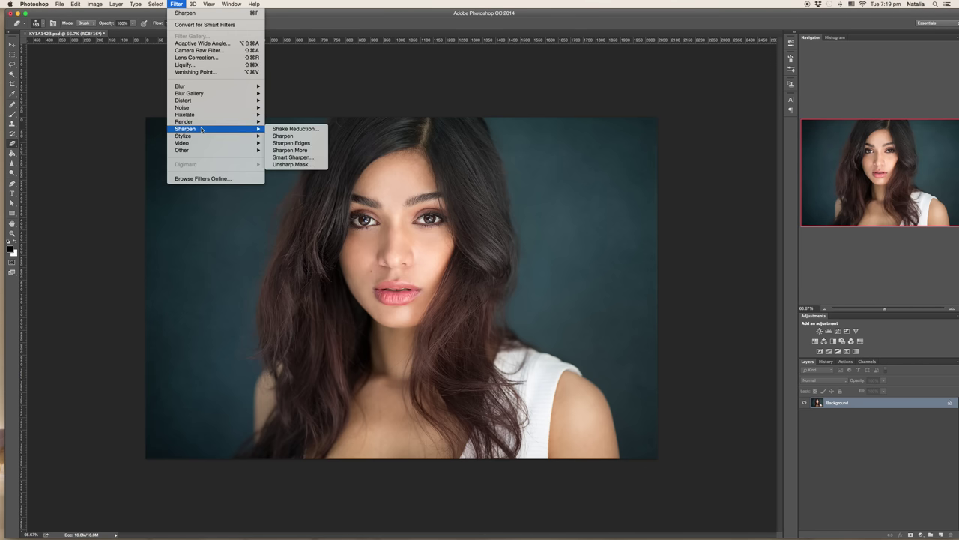
left_click(274, 137)
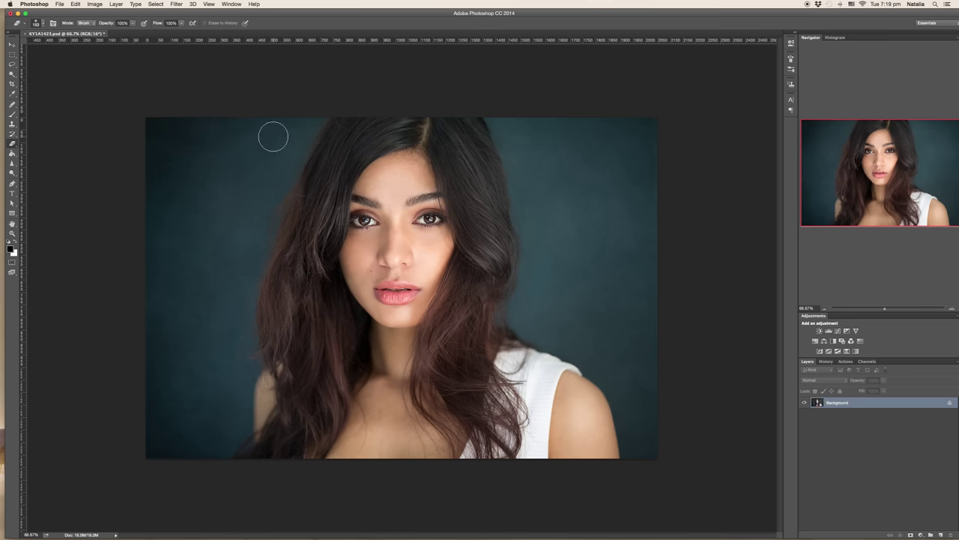
key("super+j")
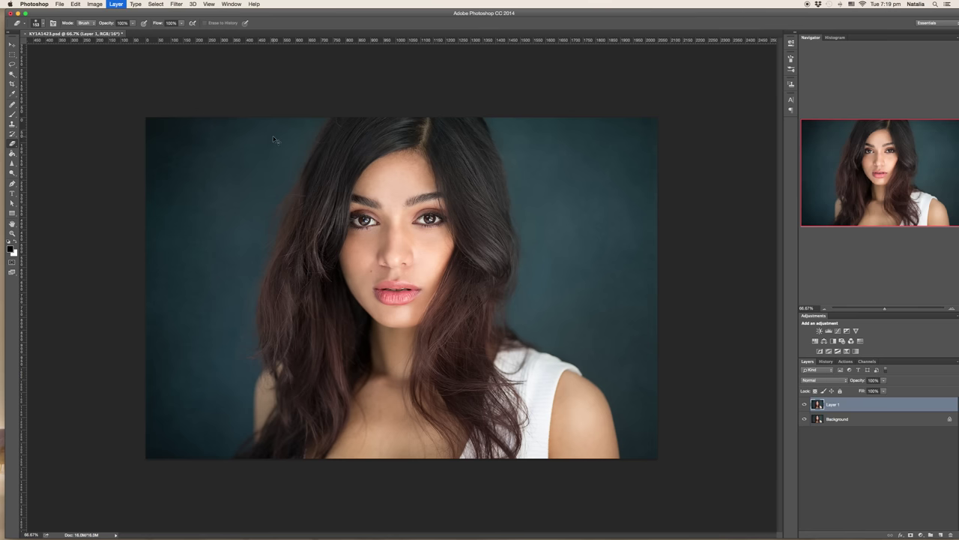
key("super+1")
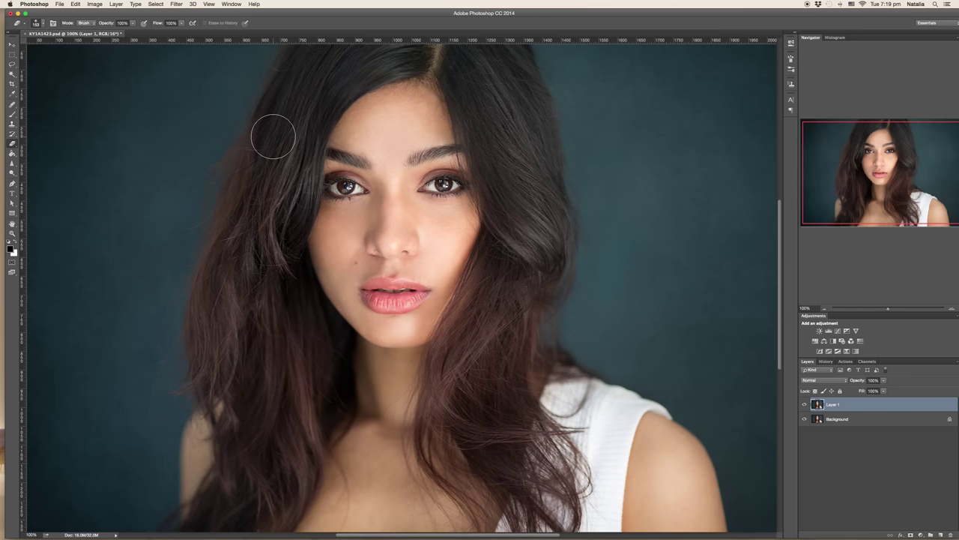
scroll(346, 167, "up", 2)
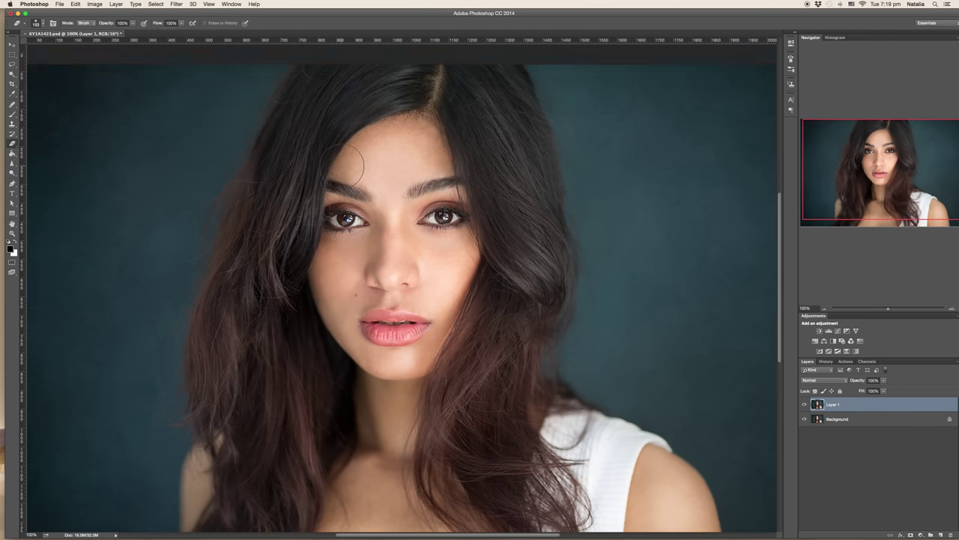
left_click(176, 5)
left_click(180, 12)
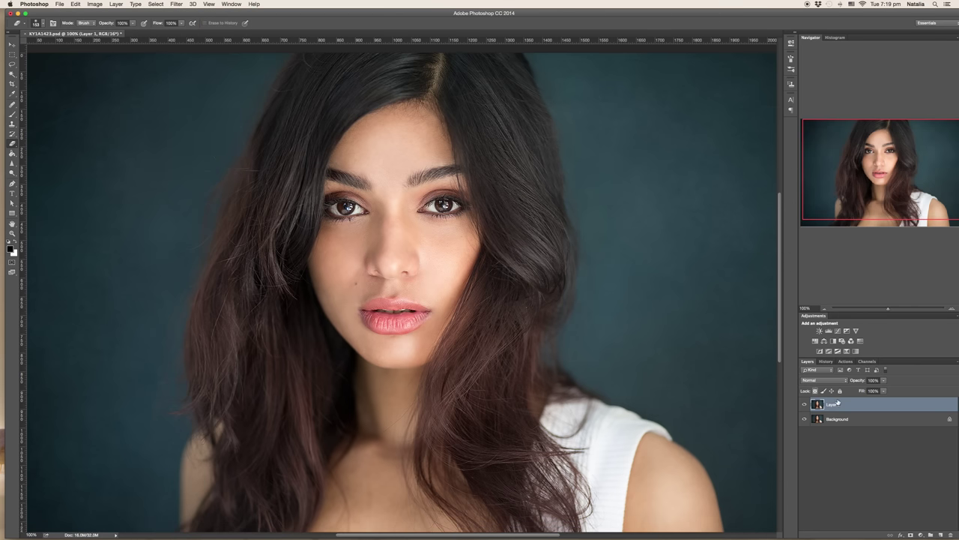
Add a layer mask to Layer 1, invert it to black, and reveal the sharpening over the eyes and hair
left_click(911, 535)
left_click(15, 243)
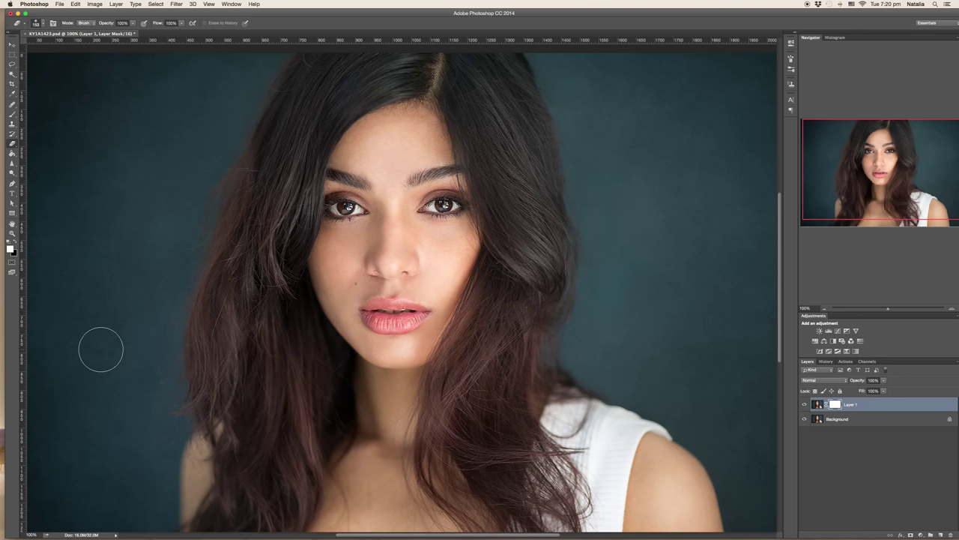
key("super+i")
left_click(15, 242)
left_click_drag(431, 212, 428, 203)
left_click_drag(543, 288, 471, 293)
Delete the masked Layer 1 and inspect the remaining Background at 100%
key("super+minus")
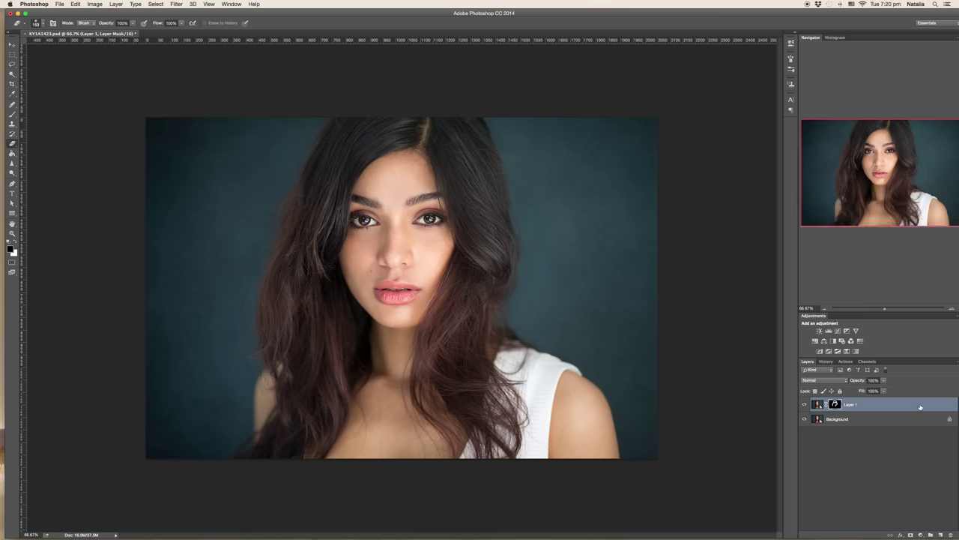
left_click_drag(921, 407, 951, 534)
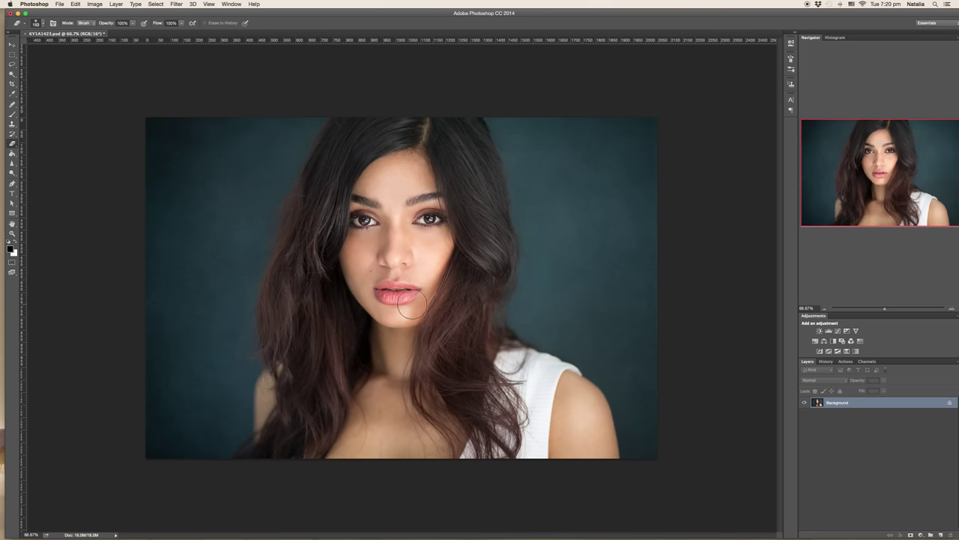
scroll(411, 303, "up", 1)
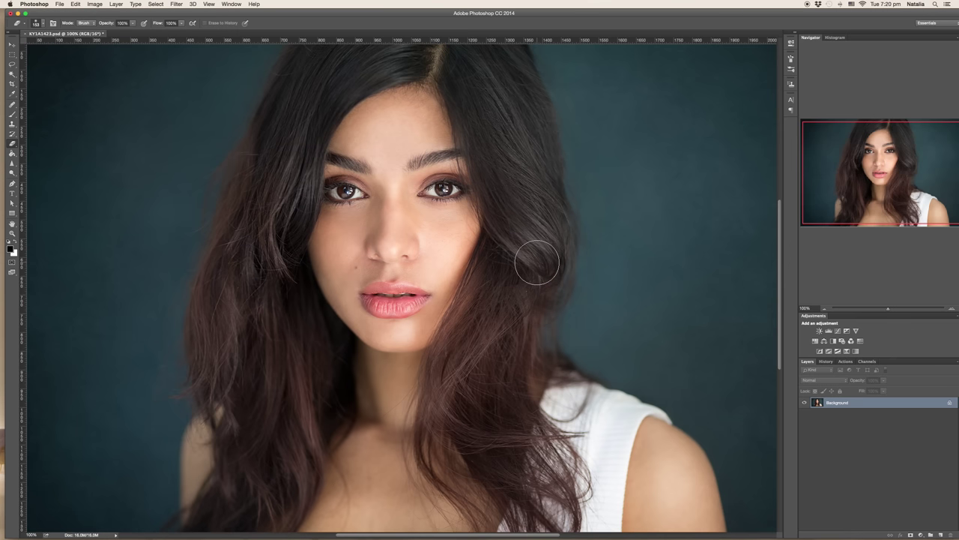
scroll(537, 262, "up", 1)
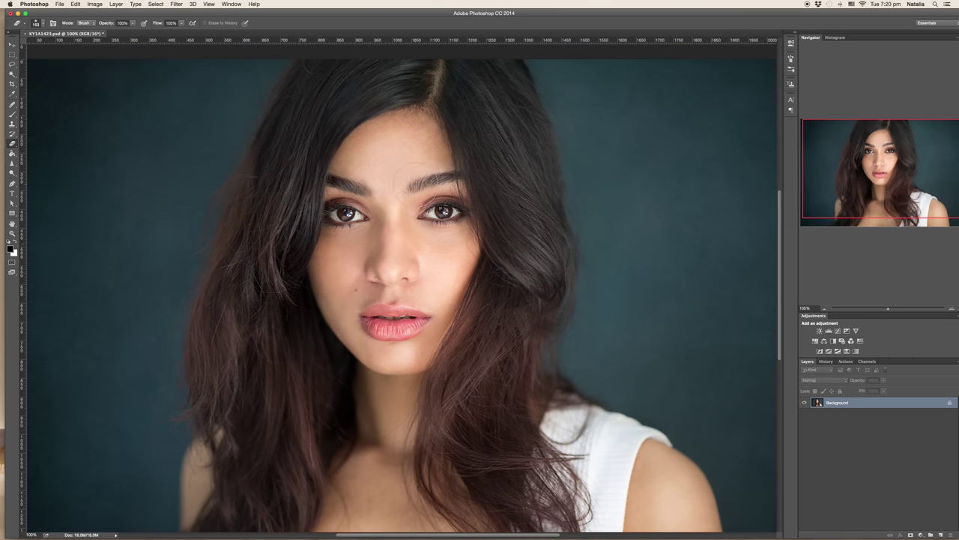
scroll(395, 160, "down", 2)
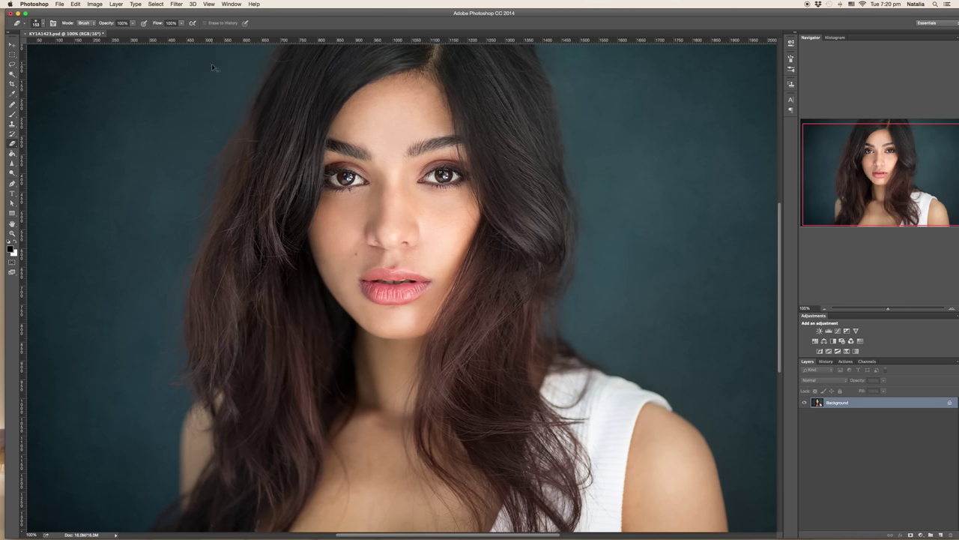
Duplicate the Background onto a new layer and fit the whole portrait on screen with the Zoom tool
key("super+j")
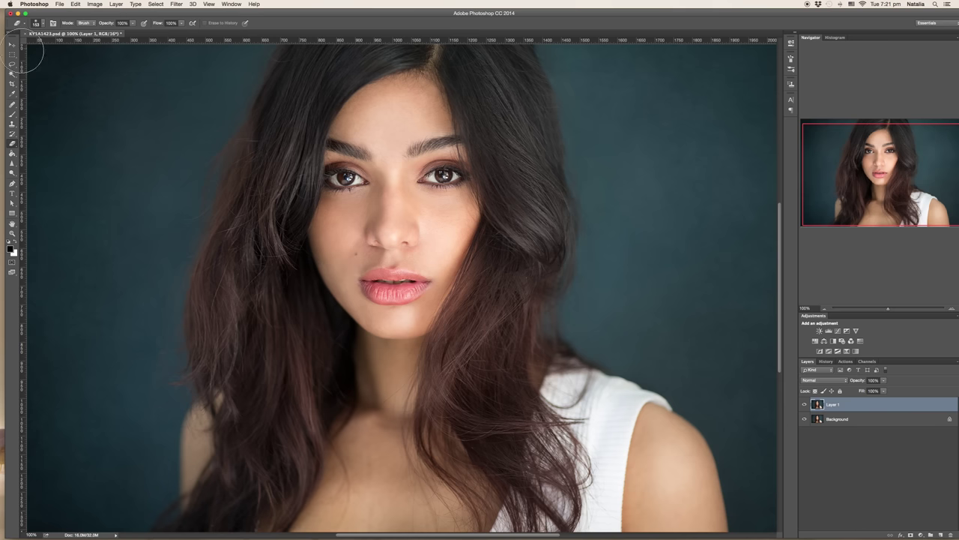
left_click(12, 46)
right_click(411, 235)
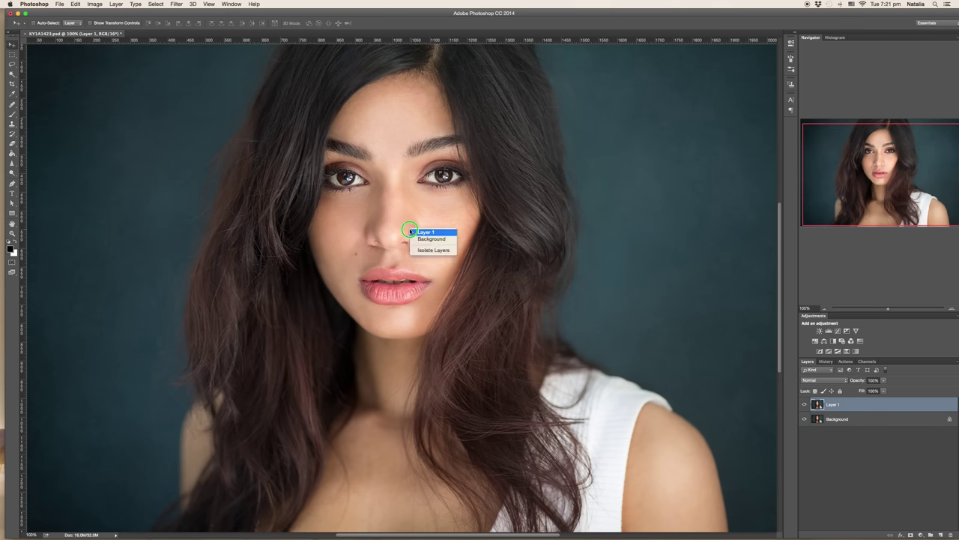
left_click(12, 234)
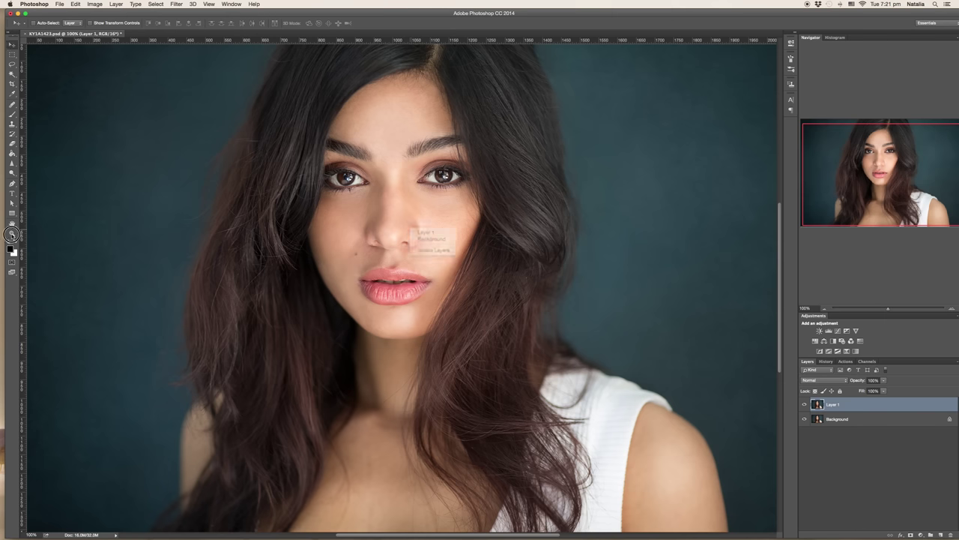
left_click(12, 234)
right_click(276, 237)
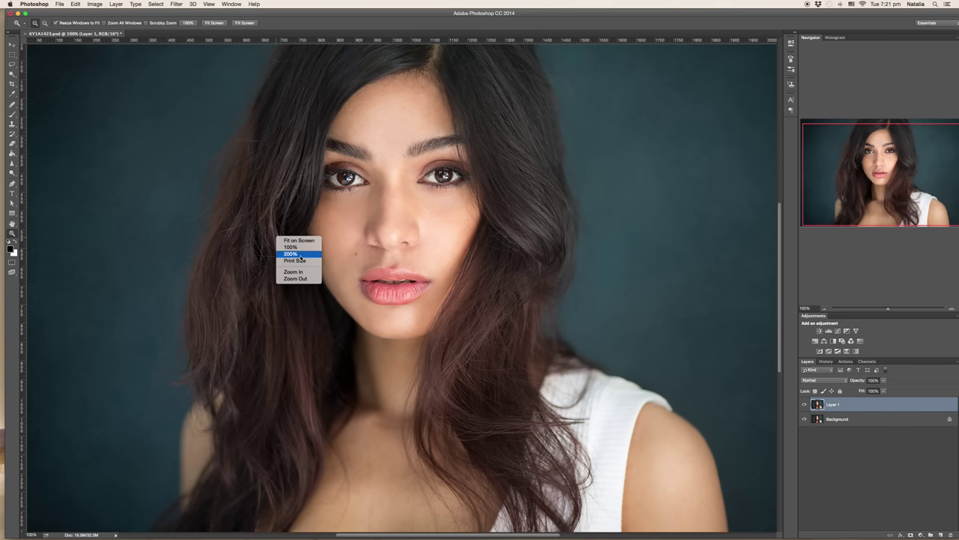
left_click(305, 242)
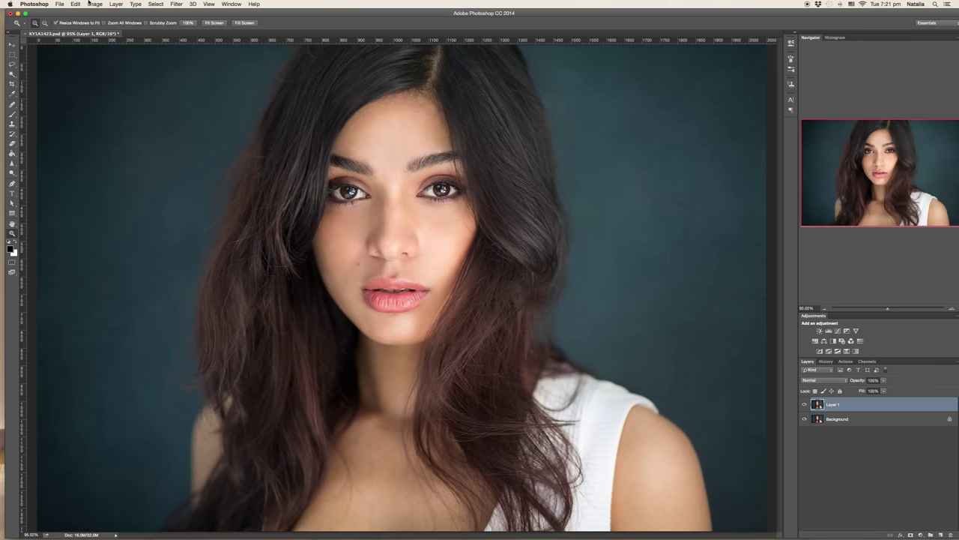
Desaturate the duplicated Layer 1 to black and white
left_click(59, 4)
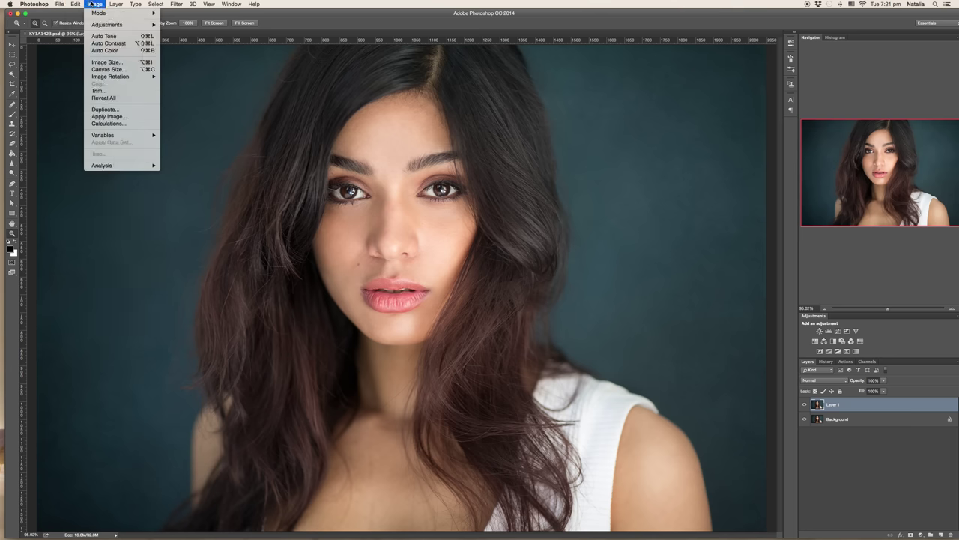
mouse_move(107, 26)
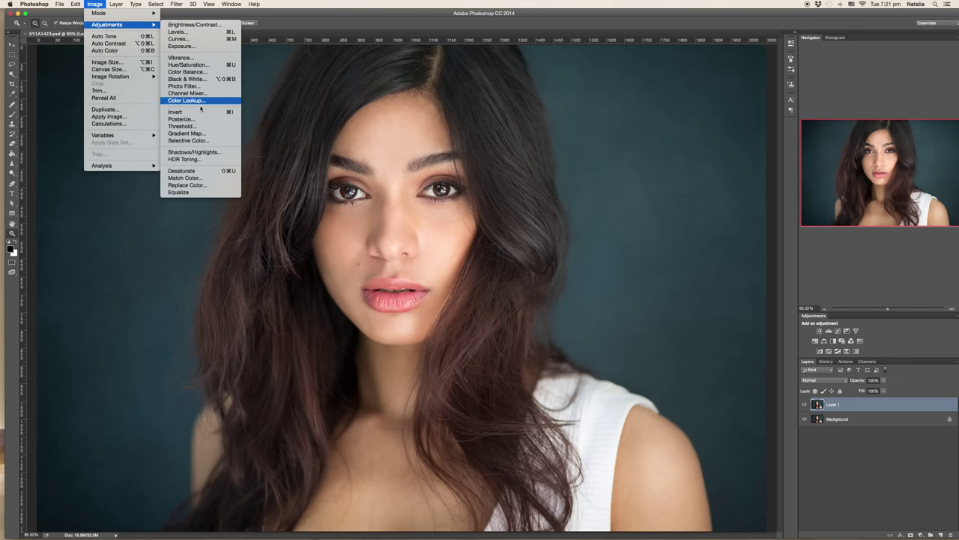
left_click(196, 173)
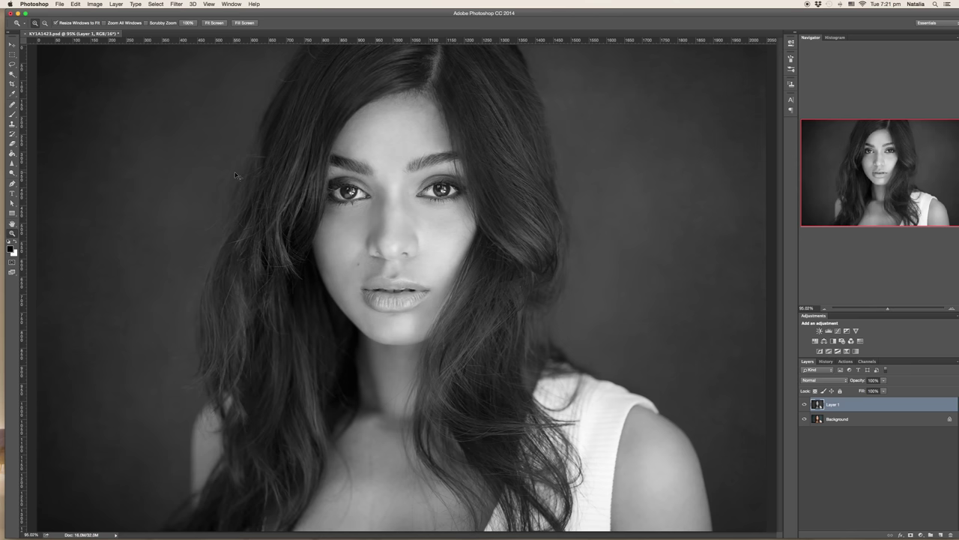
key("super+z")
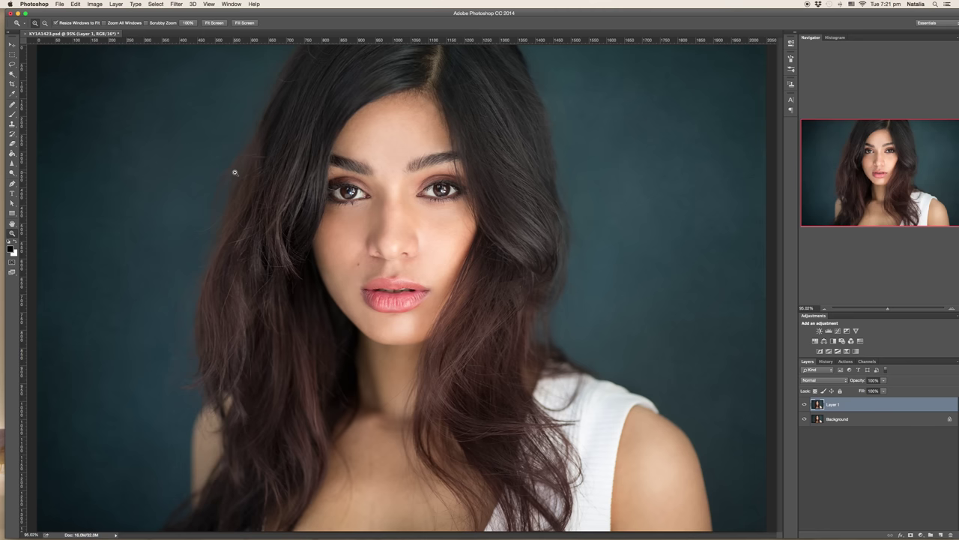
key("super+shift+u")
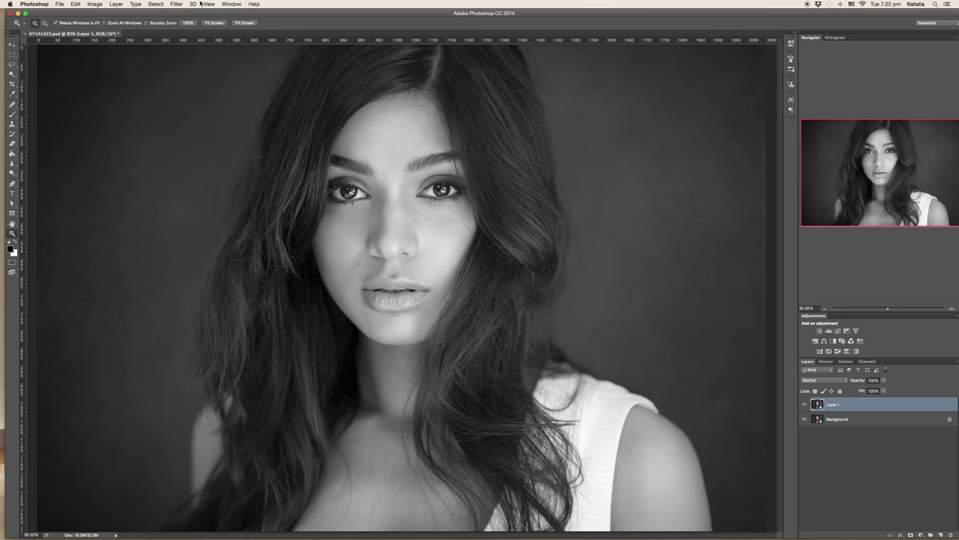
Apply the High Pass filter to desaturated Layer 1, adjusting the radius so only fine edges of the eyes, lips and hair are outlined
left_click(176, 4)
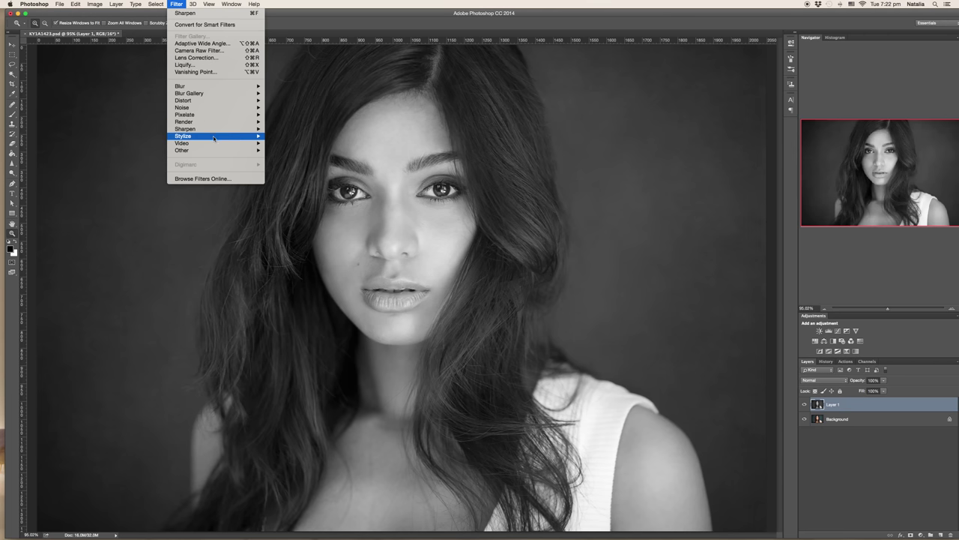
mouse_move(219, 153)
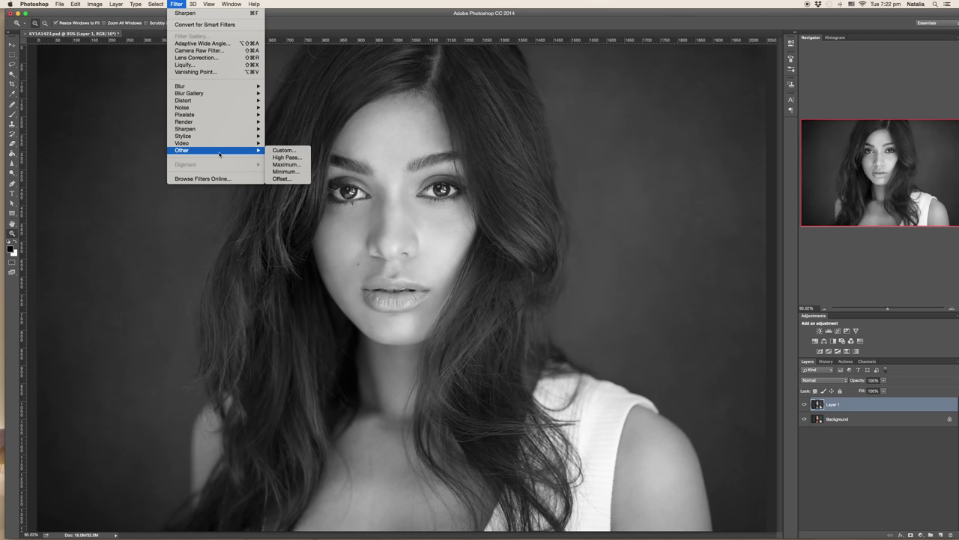
left_click(286, 157)
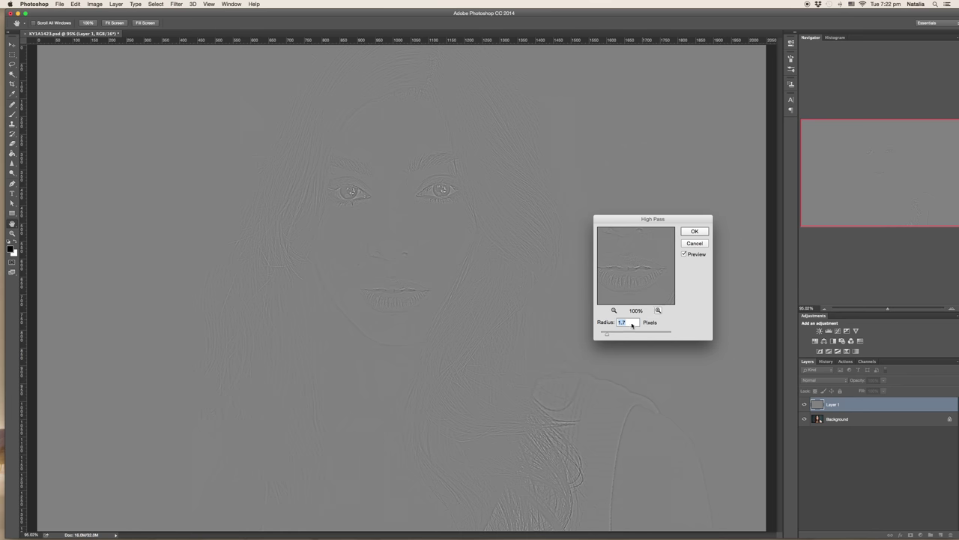
left_click_drag(608, 333, 613, 335)
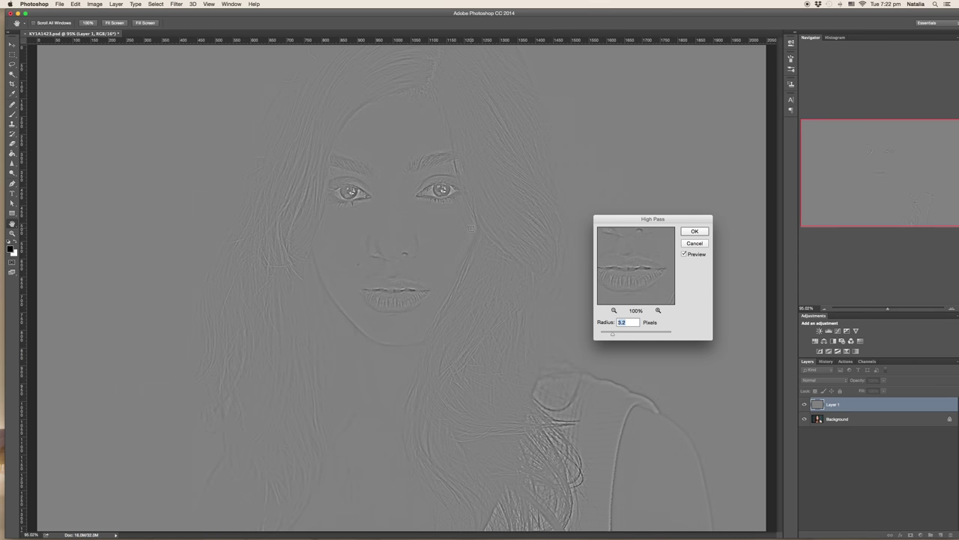
left_click_drag(613, 333, 616, 333)
left_click_drag(616, 335, 605, 335)
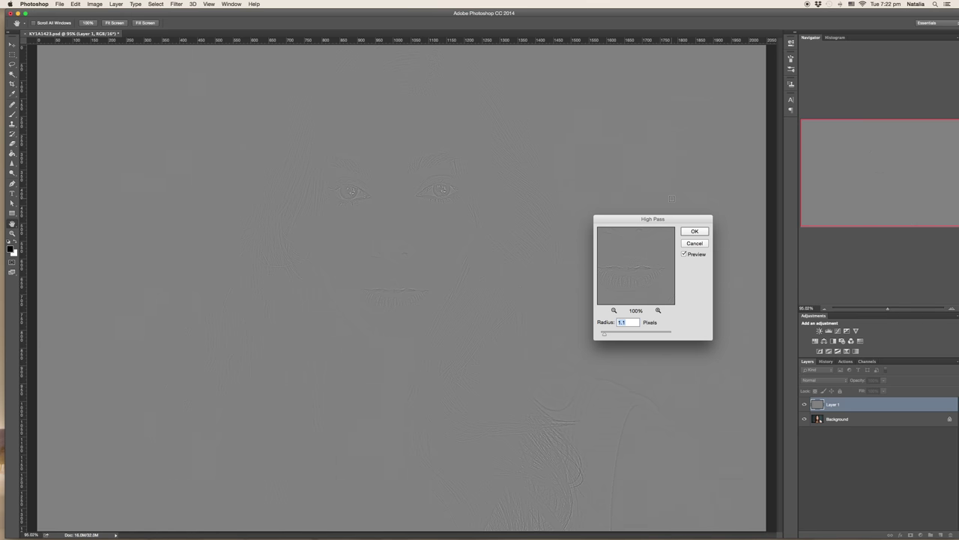
type("1")
left_click(397, 220)
left_click(694, 231)
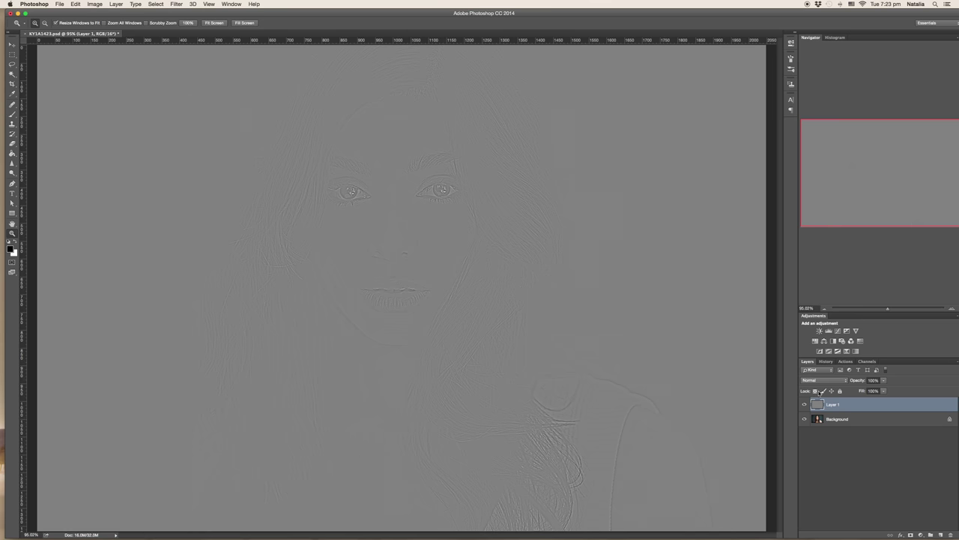
Set Layer 1's blending mode to Overlay and compare the portrait with the layer hidden and shown
left_click(847, 381)
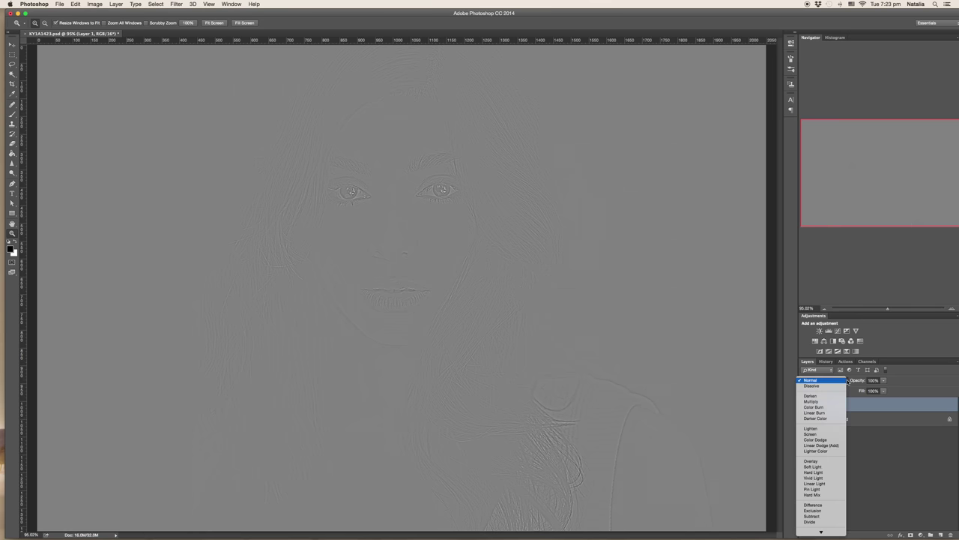
left_click(828, 461)
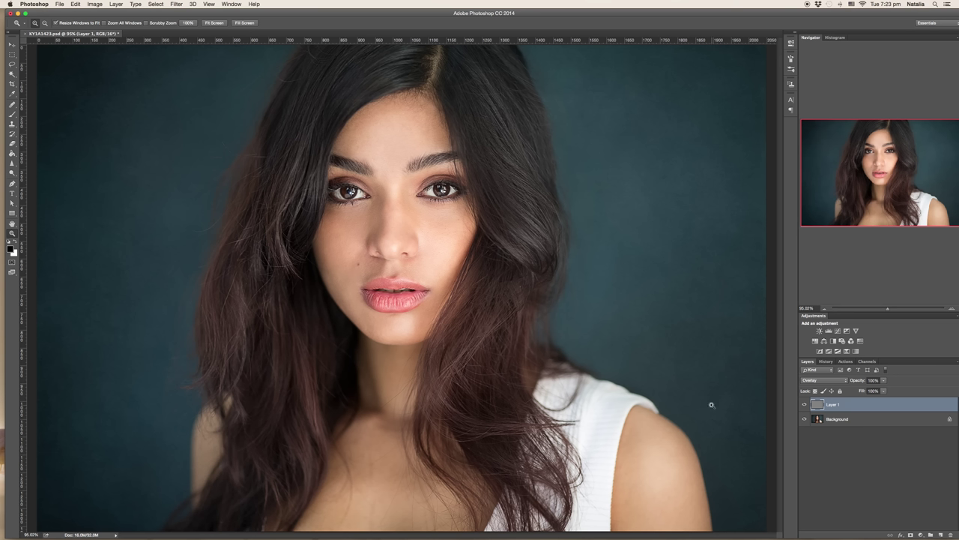
left_click(804, 405)
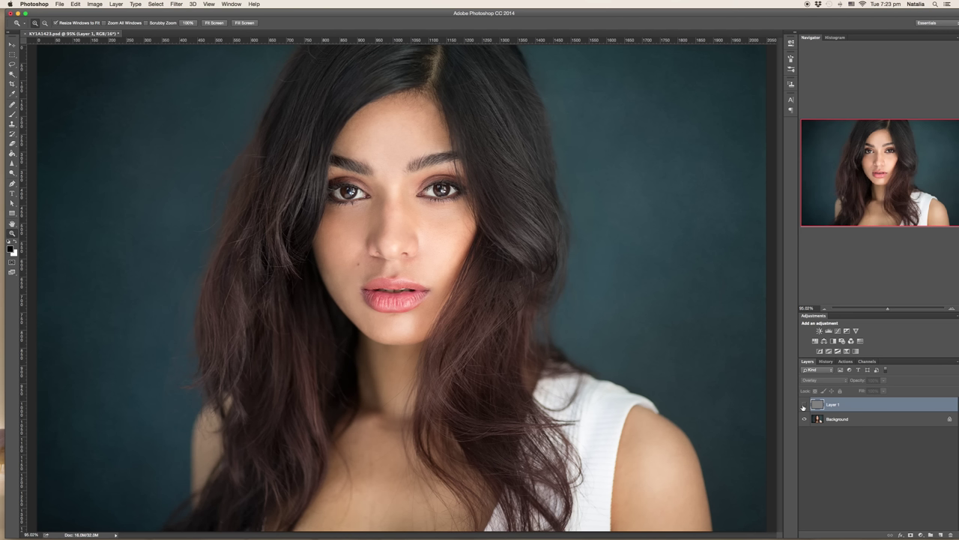
left_click(804, 405)
Add a black-filled layer mask to Layer 1 and reveal the sharpening over the eyes with the Eraser
left_click(911, 534)
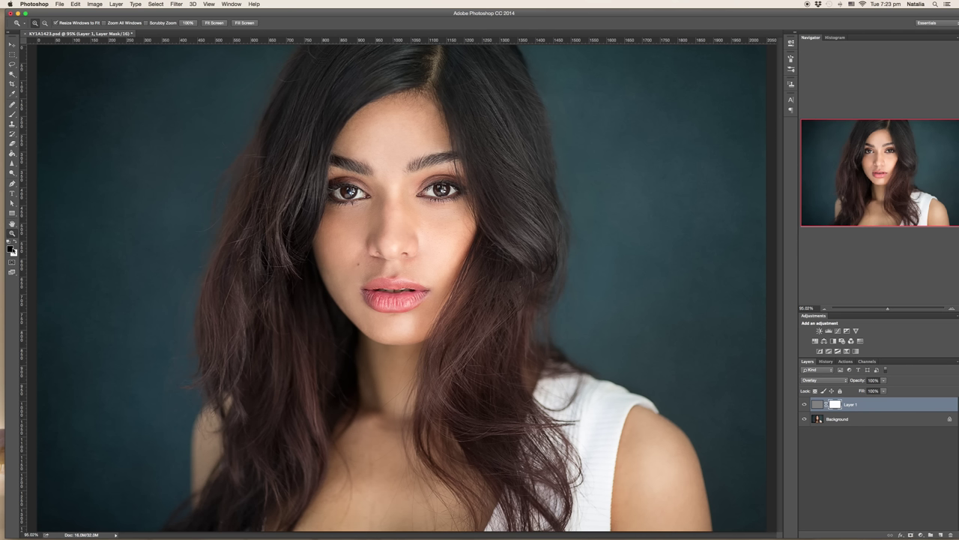
left_click(15, 244)
left_click(12, 143)
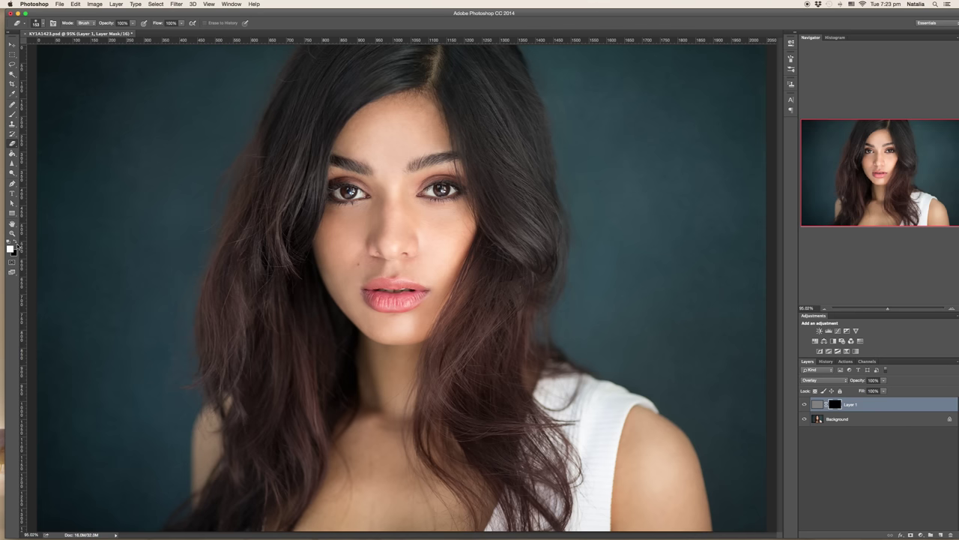
left_click(17, 243)
left_click_drag(337, 195, 454, 193)
key("bracketleft")
key("bracketleft")
key("bracketleft")
Revert the document to the Blending Change history state, before the layer mask was added
left_click(825, 362)
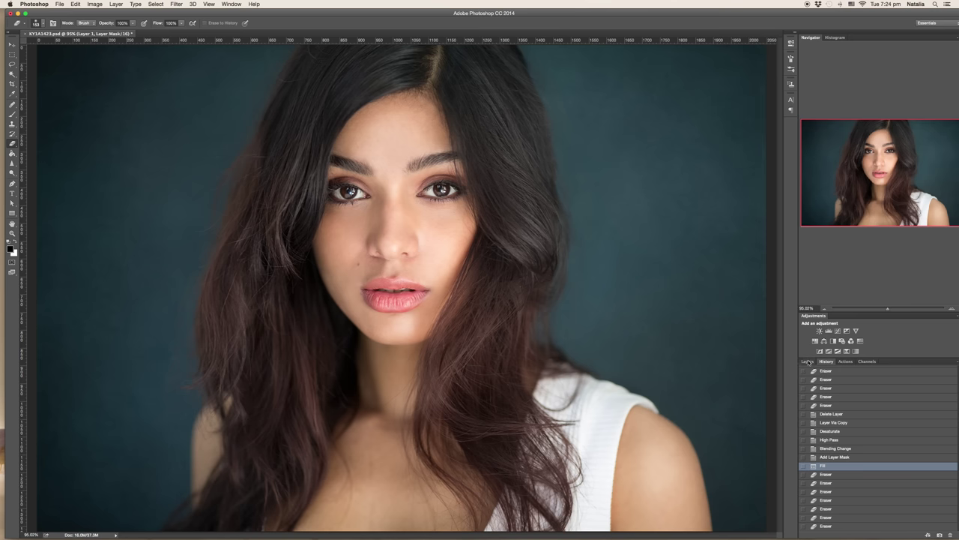
left_click(834, 405)
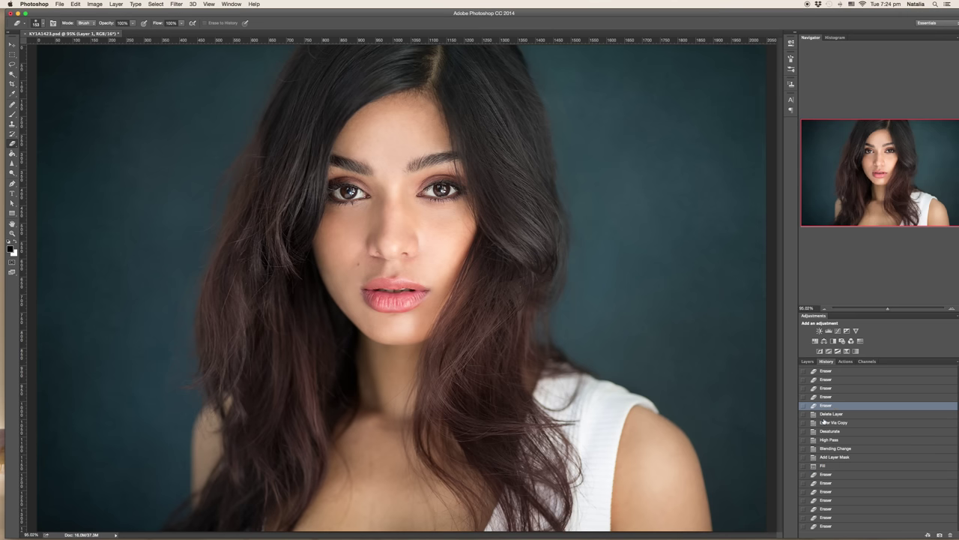
left_click(829, 457)
left_click(827, 448)
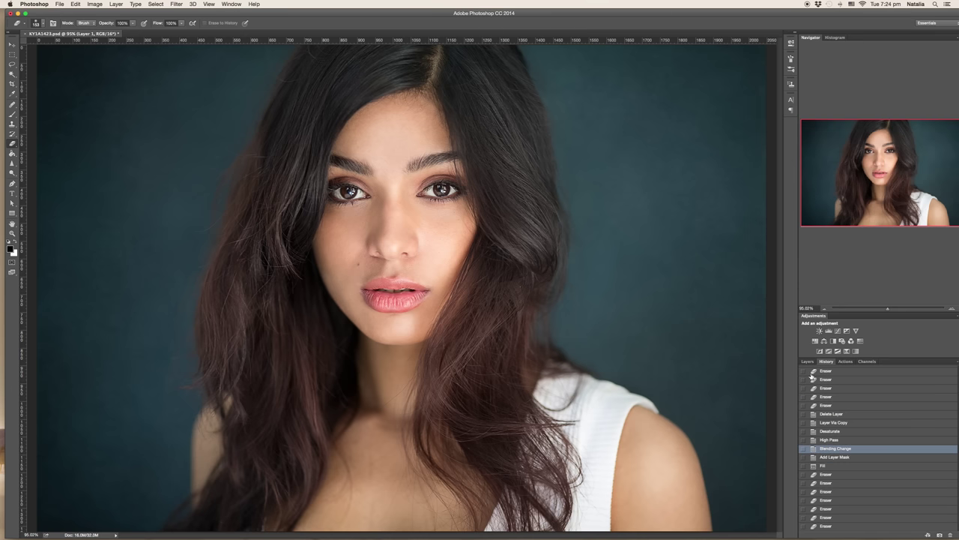
left_click(808, 362)
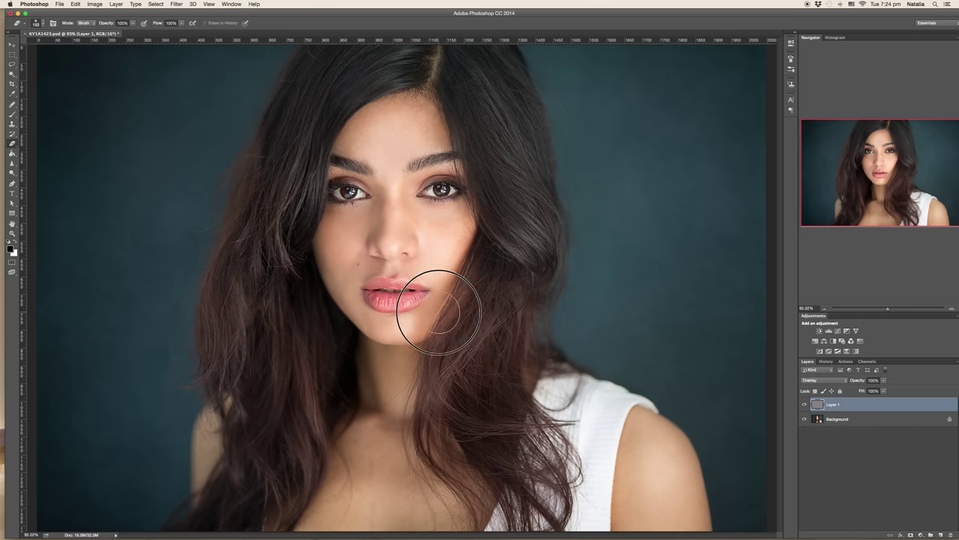
Erase Layer 1's sharpening from the facial skin and, with a larger soft Eraser, from the plain backdrop
mouse_move(379, 129)
left_mouse_down()
mouse_move(433, 139)
mouse_move(424, 135)
mouse_move(388, 182)
left_mouse_up()
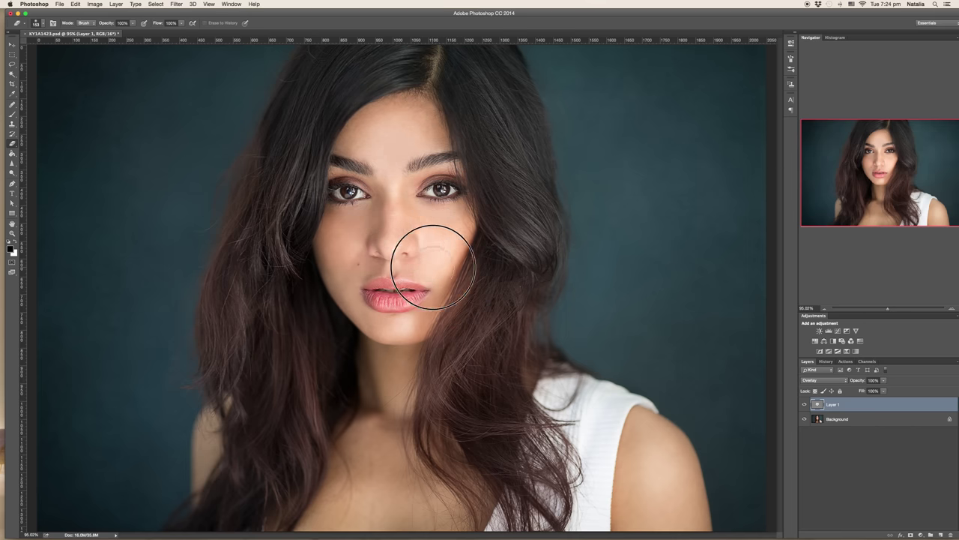
right_click(644, 213)
left_click_drag(714, 227, 727, 228)
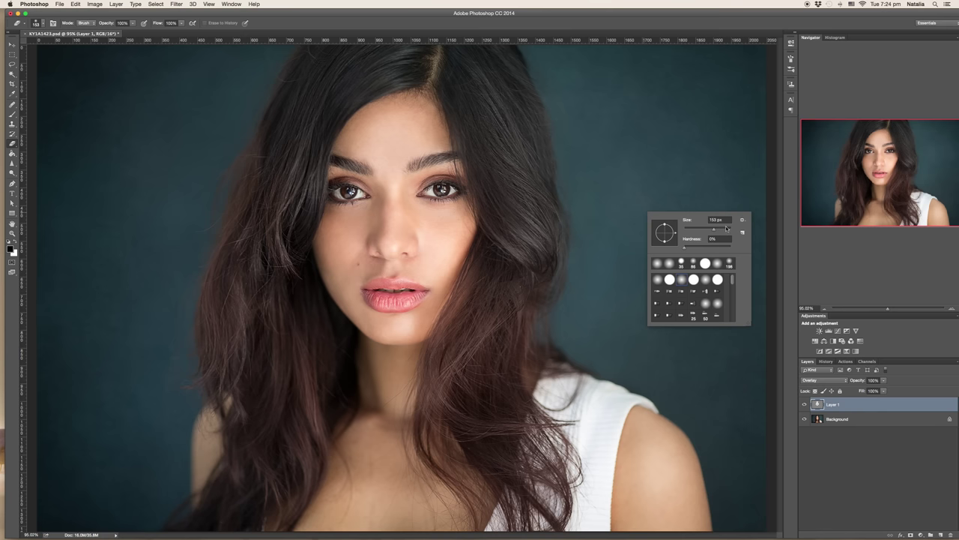
key("Return")
left_click_drag(734, 381, 728, 454)
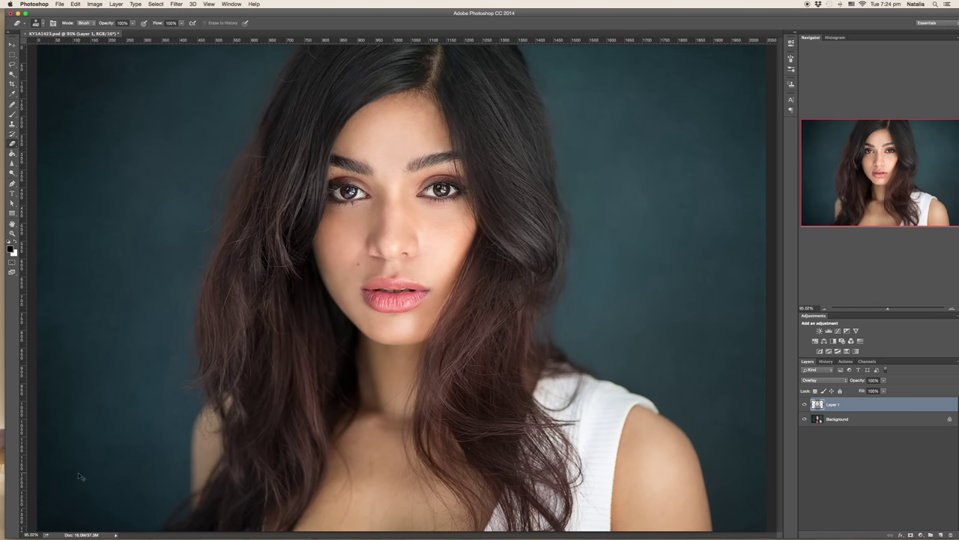
Compare the portrait with Layer 1 hidden and shown at 66.7% and 100% zoom
key("super+minus")
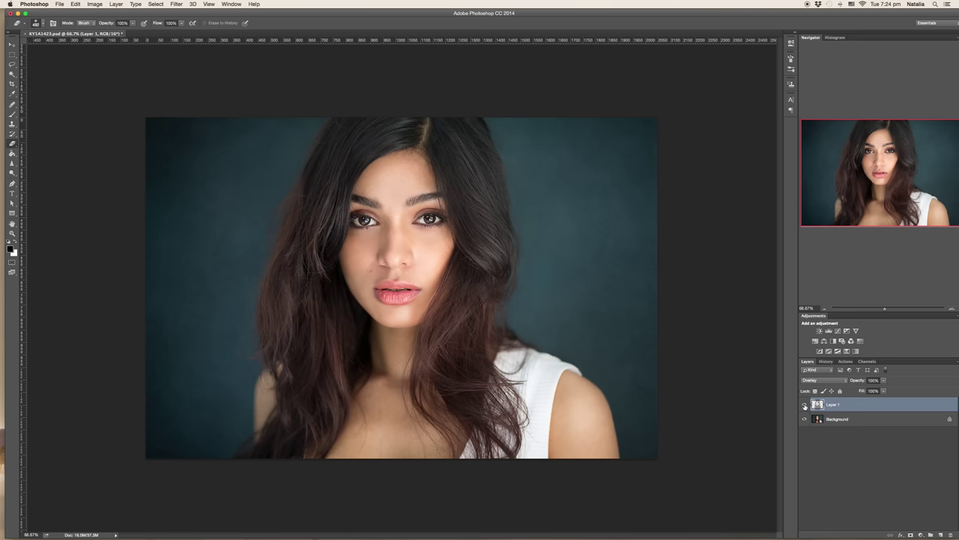
left_click(805, 406)
left_click(805, 406)
key("super+1")
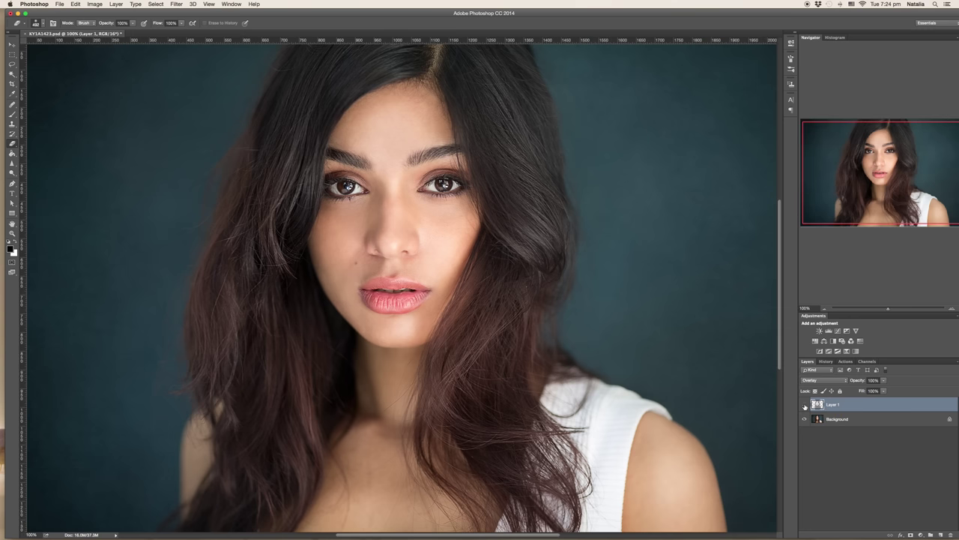
left_click(805, 405)
left_click(805, 405)
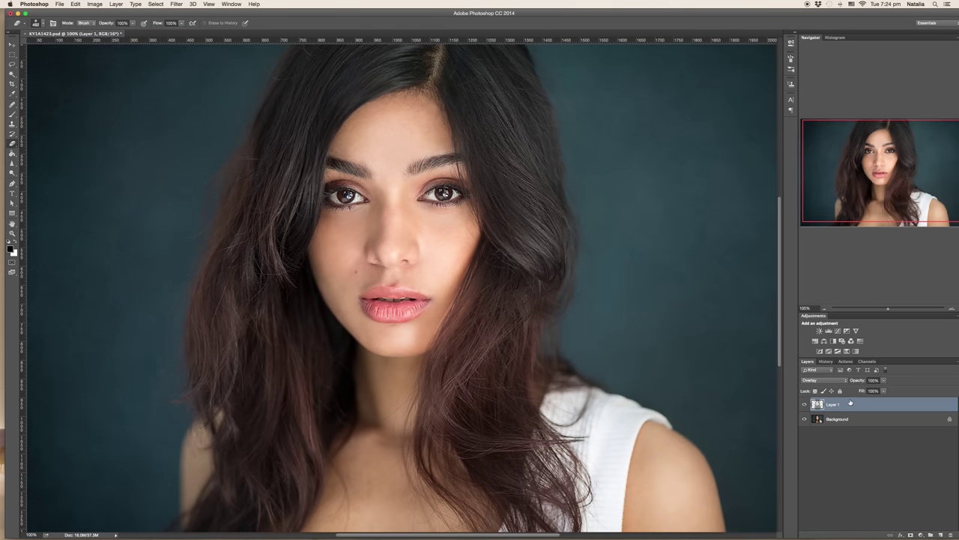
Open COPYRIGHTS.psd from the desktop in Adobe Photoshop CC 2014 and bring the whole application window back on screen
left_click_drag(813, 13, 670, 13)
left_click(892, 184)
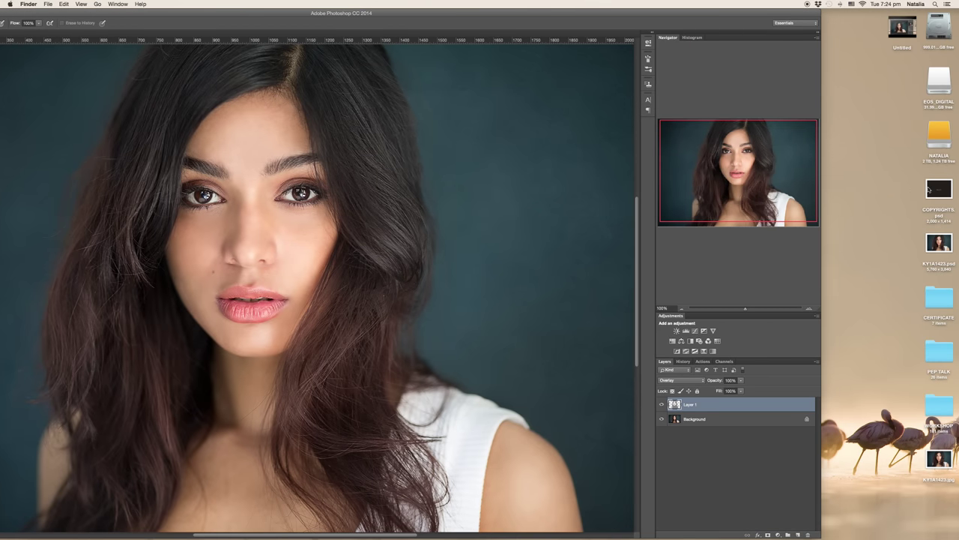
right_click(931, 187)
mouse_move(862, 198)
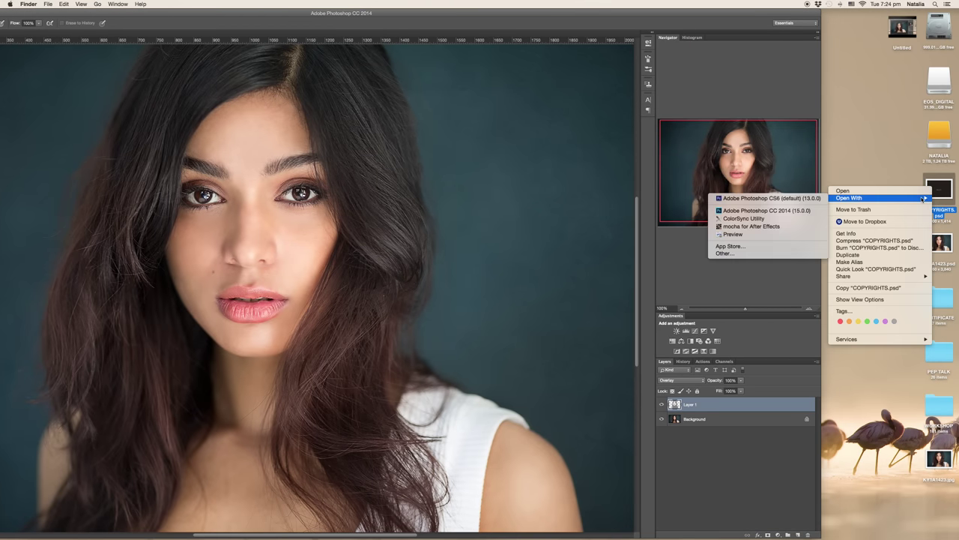
left_click(802, 210)
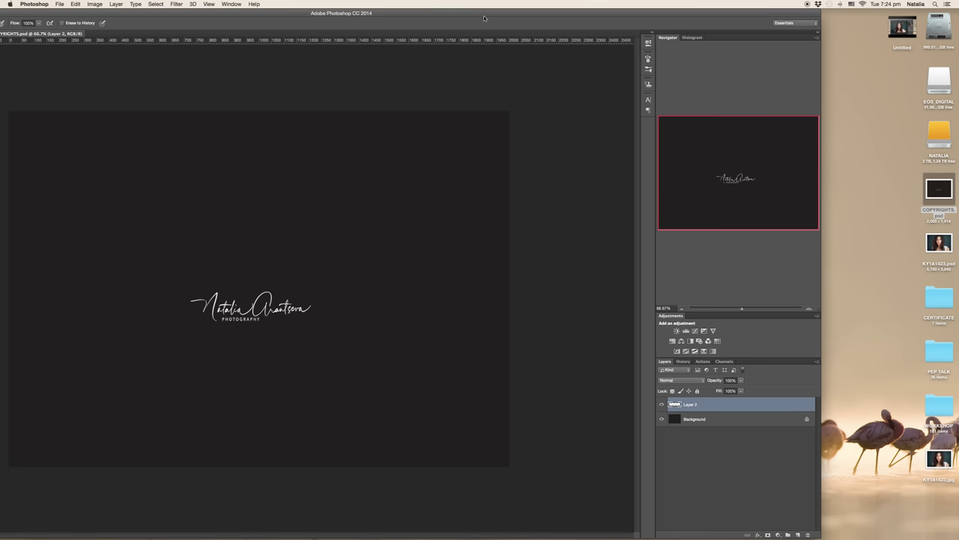
double_click(484, 17)
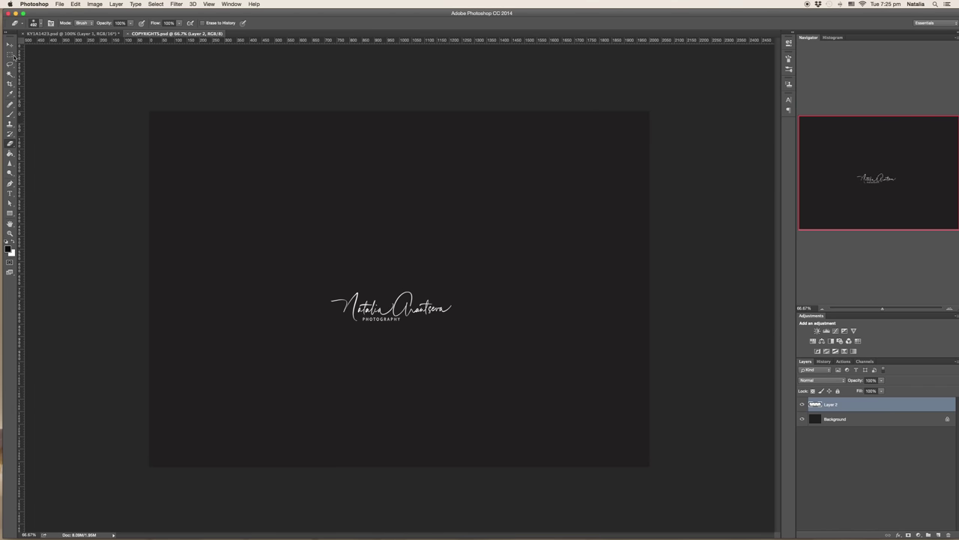
Copy the white signature logo into the portrait document and scale it down in the image's lower-left corner
left_click(10, 45)
mouse_move(362, 314)
left_mouse_down()
mouse_move(110, 35)
mouse_move(276, 232)
mouse_move(620, 480)
left_mouse_up()
key("super+0")
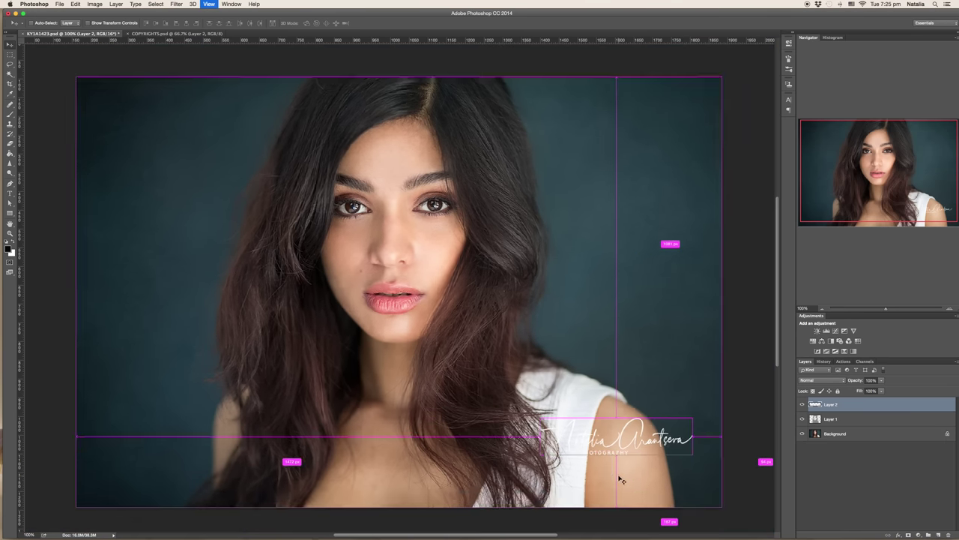
key("super+minus")
key("super+t")
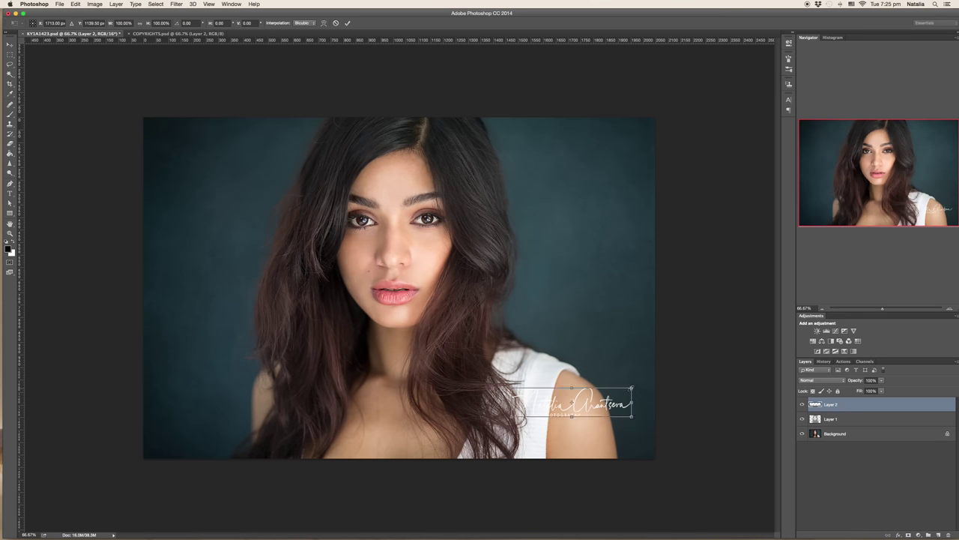
mouse_move(632, 387)
left_mouse_down()
mouse_move(581, 402)
mouse_move(627, 445)
mouse_move(200, 445)
left_mouse_up()
key("Return")
left_click_drag(199, 444, 198, 444)
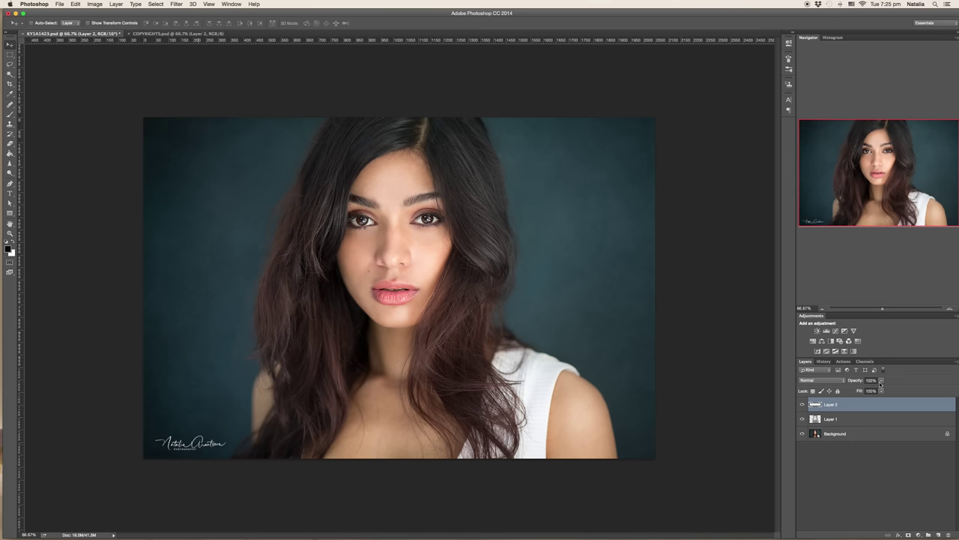
Try the signature logo over the hair beside the face, and return it to the lower-left corner at a smaller size
key("super+t")
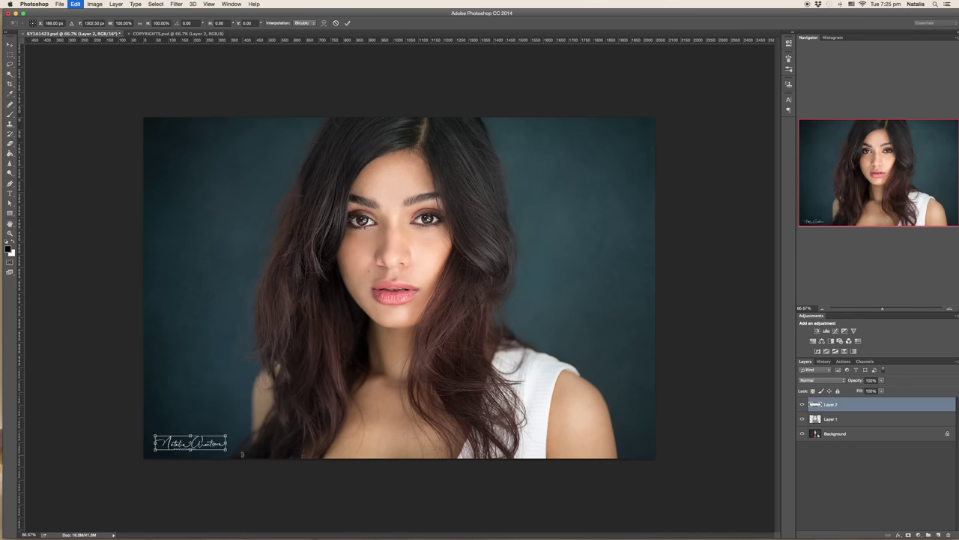
mouse_move(202, 433)
left_mouse_down()
mouse_move(481, 253)
mouse_move(413, 227)
mouse_move(409, 215)
mouse_move(466, 268)
left_mouse_up()
key("Return")
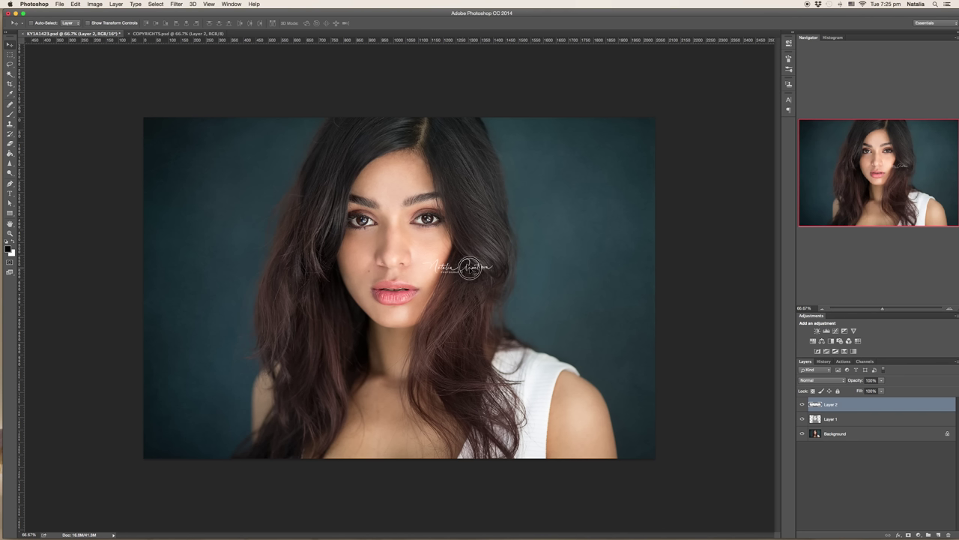
mouse_move(475, 268)
left_mouse_down()
mouse_move(485, 294)
mouse_move(411, 291)
mouse_move(205, 443)
mouse_move(228, 434)
mouse_move(182, 443)
left_mouse_up()
key("super+t")
key("Return")
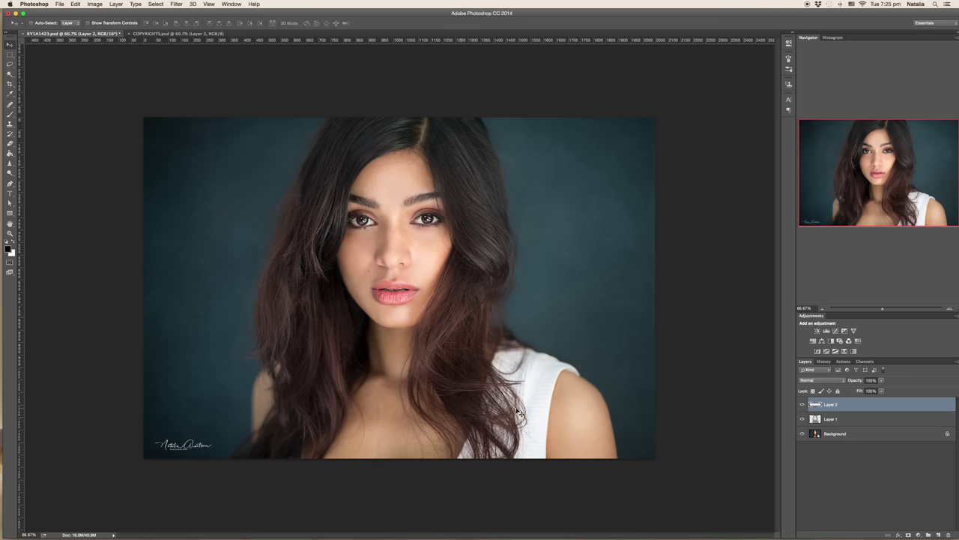
Lower the signature logo layer's opacity to 30% and fine-tune its placement in the lower-left corner
left_click(882, 382)
left_click_drag(862, 391, 857, 390)
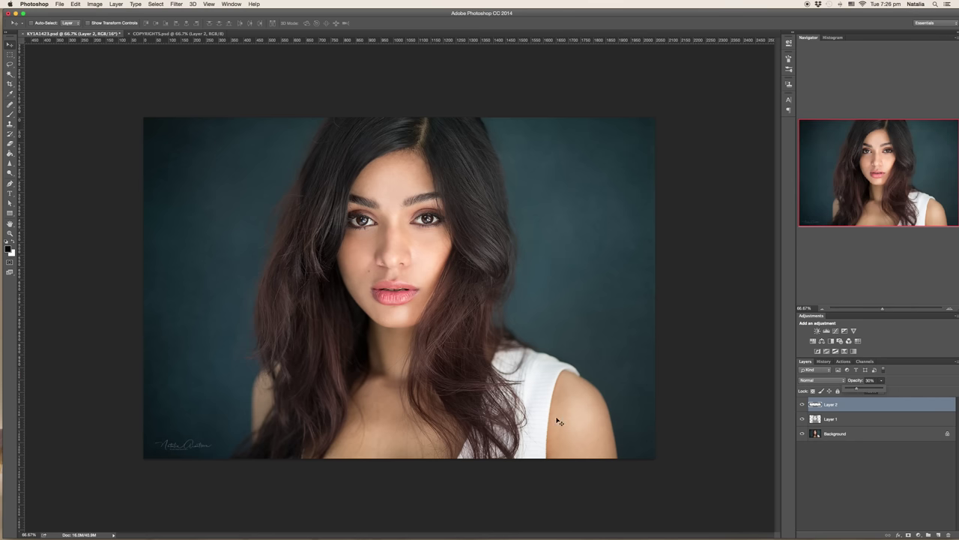
key("ctrl+t")
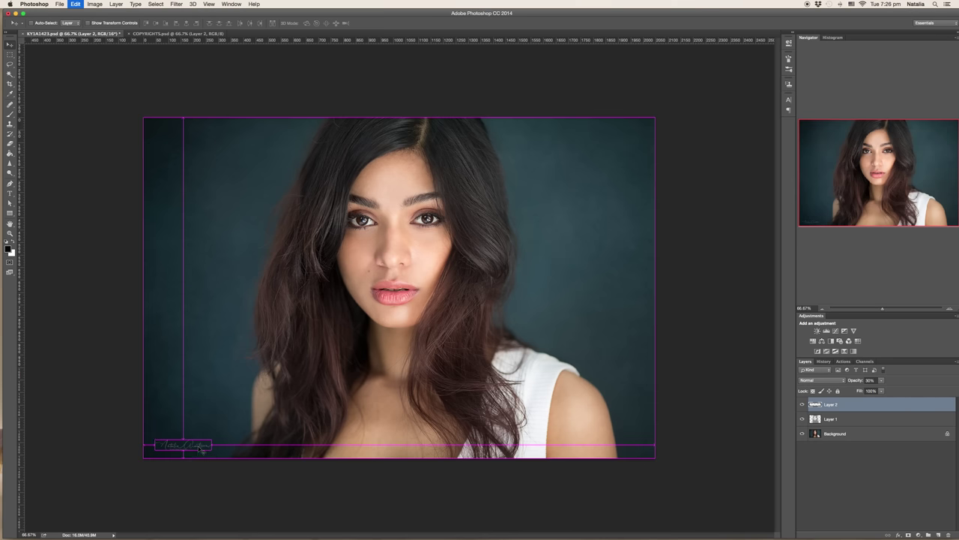
left_click_drag(212, 441, 187, 448)
double_click(188, 443)
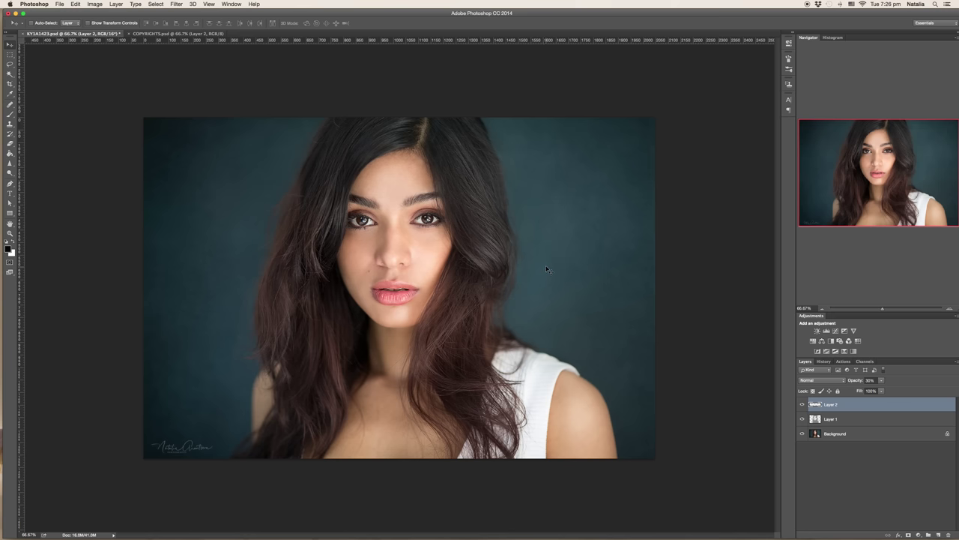
Flatten the logo, sharpening layer and Background into a single layer
left_click(866, 406)
right_click(866, 405)
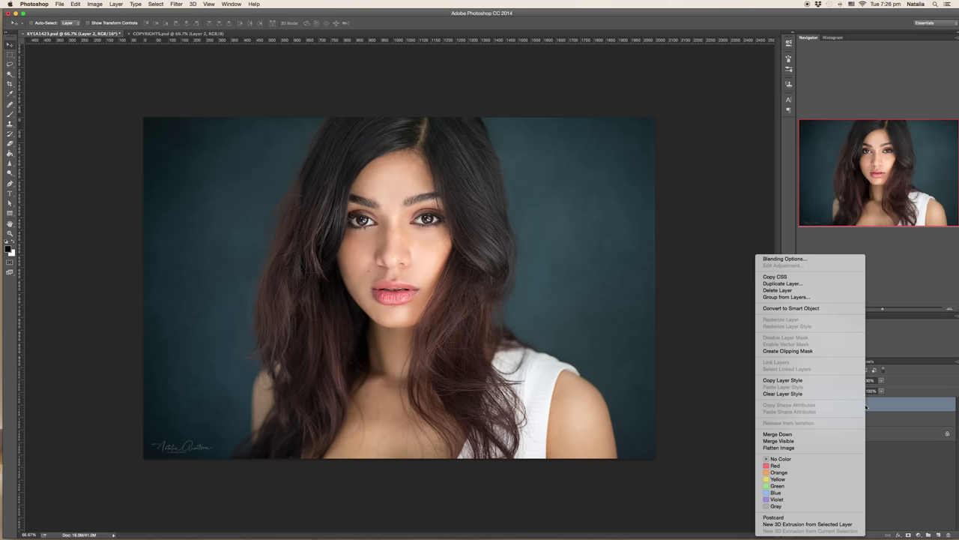
left_click(845, 447)
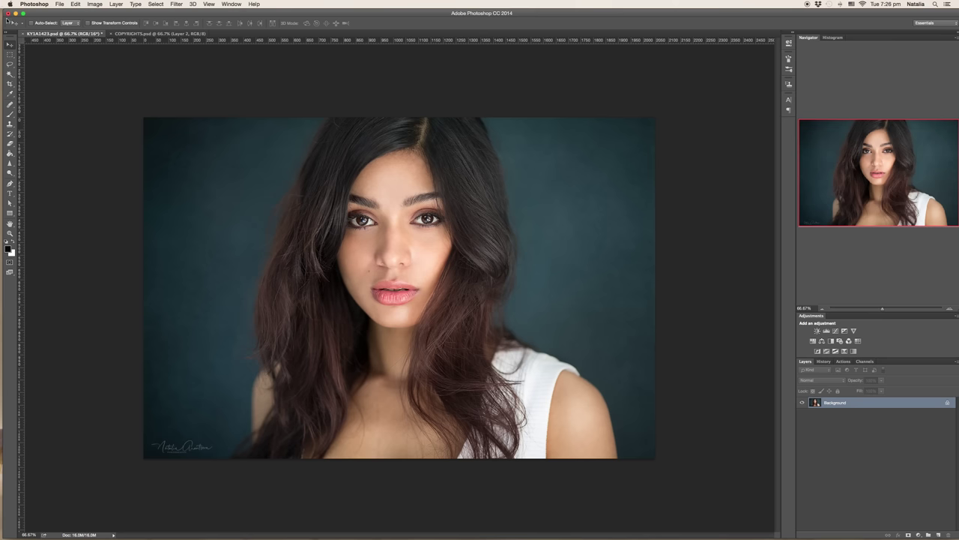
Open Save for Web and turn off Convert to sRGB to examine the face's colours in the preview
left_click(60, 5)
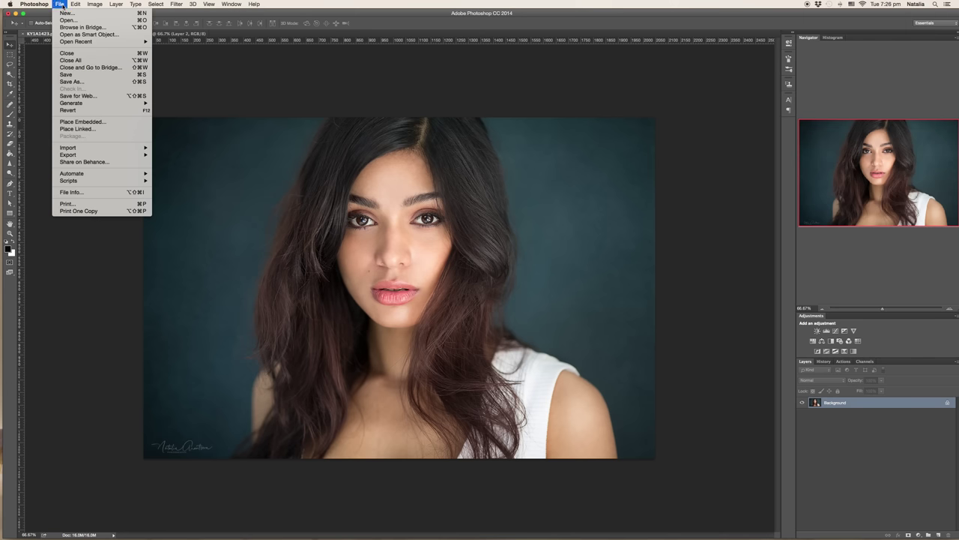
left_click(99, 96)
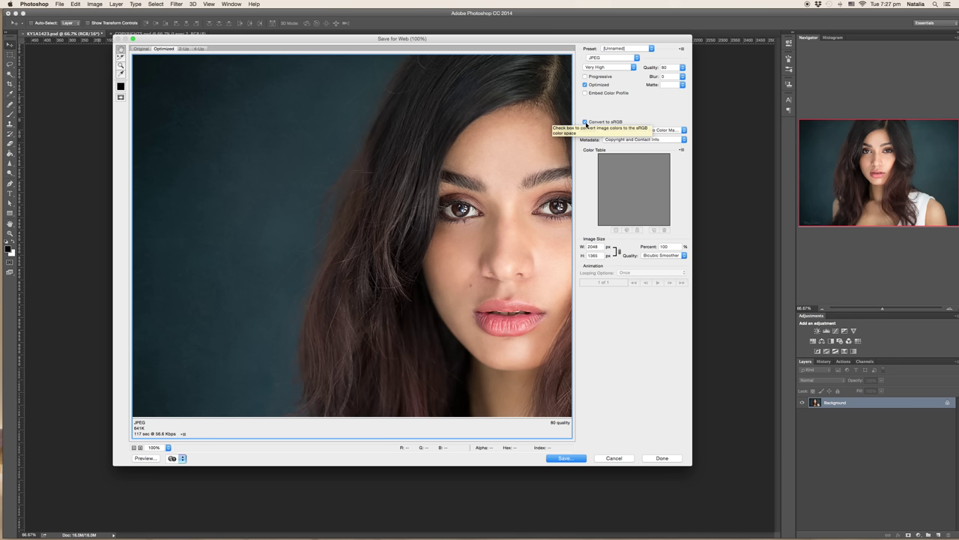
left_click(585, 122)
left_click_drag(435, 177, 323, 157)
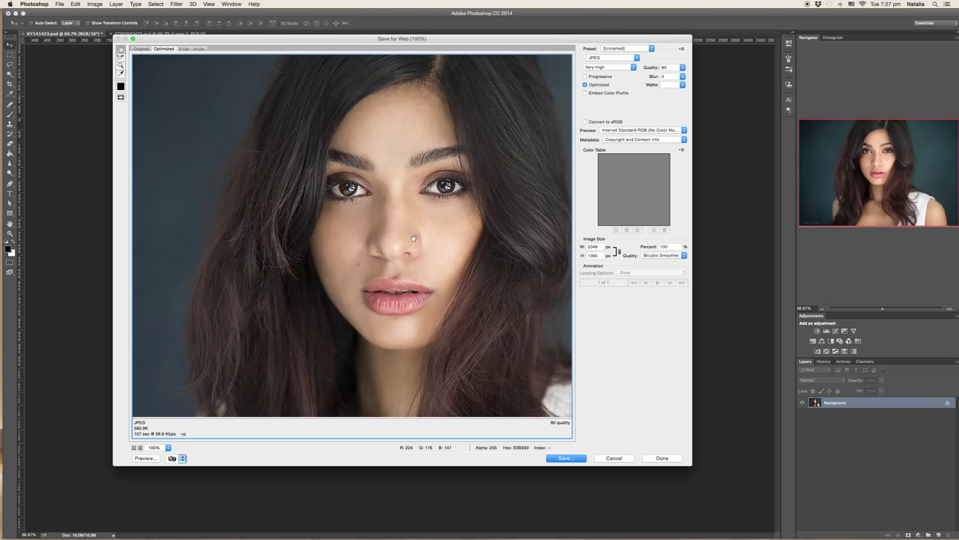
Turn Convert to sRGB back on, inspect the face, and set the export preview to Monitor Color
left_click(585, 122)
left_click_drag(420, 173, 396, 168)
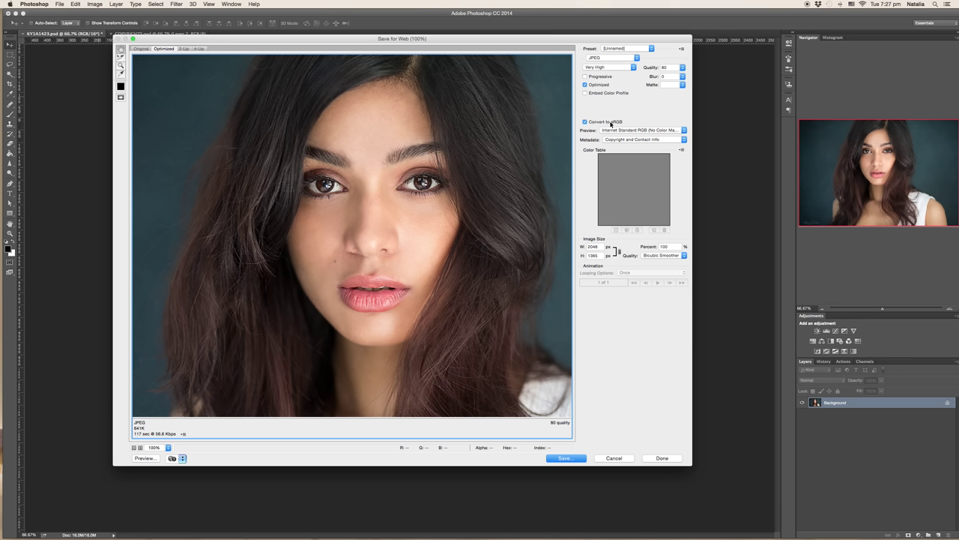
left_click(684, 130)
left_click(675, 119)
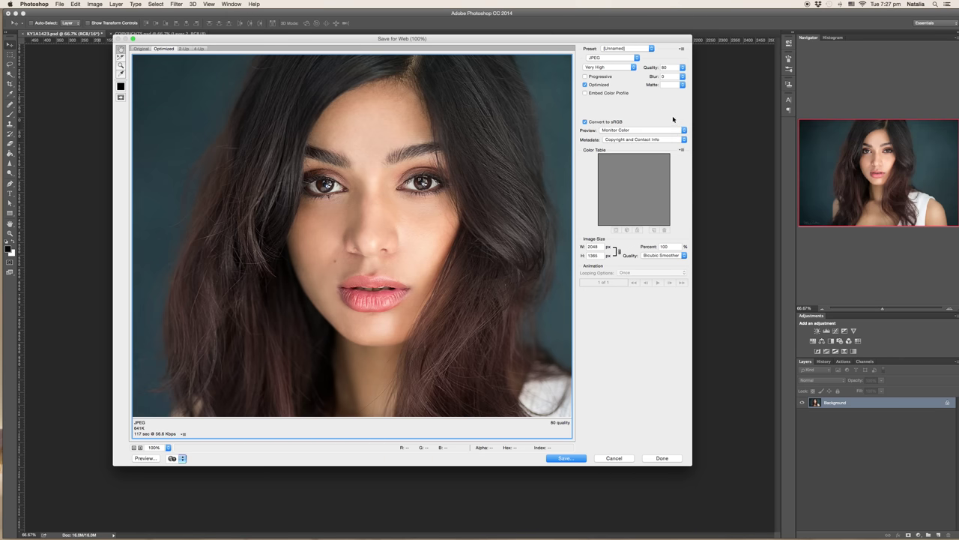
Try a JPEG quality of 90 at the Very High compression setting for the export
left_click_drag(405, 177, 373, 184)
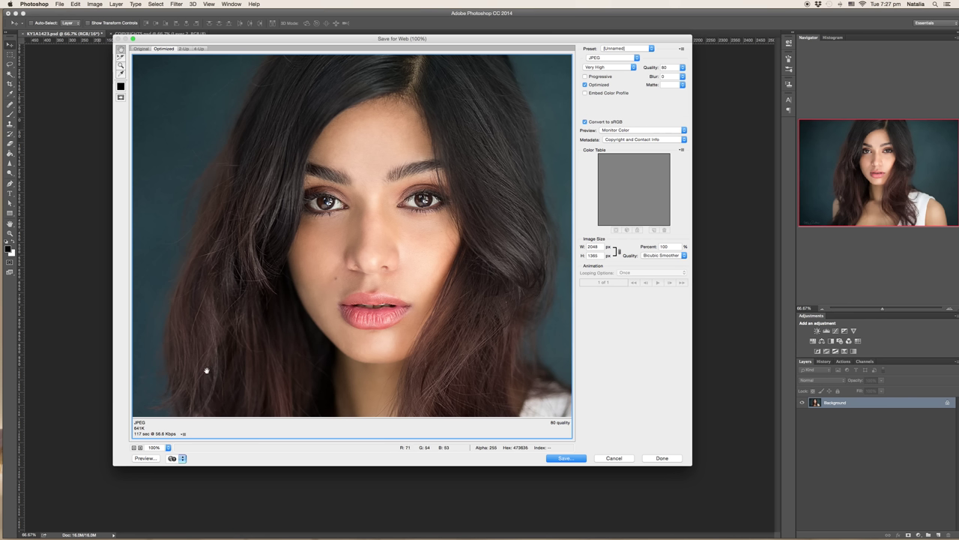
left_click(634, 67)
left_click(611, 67)
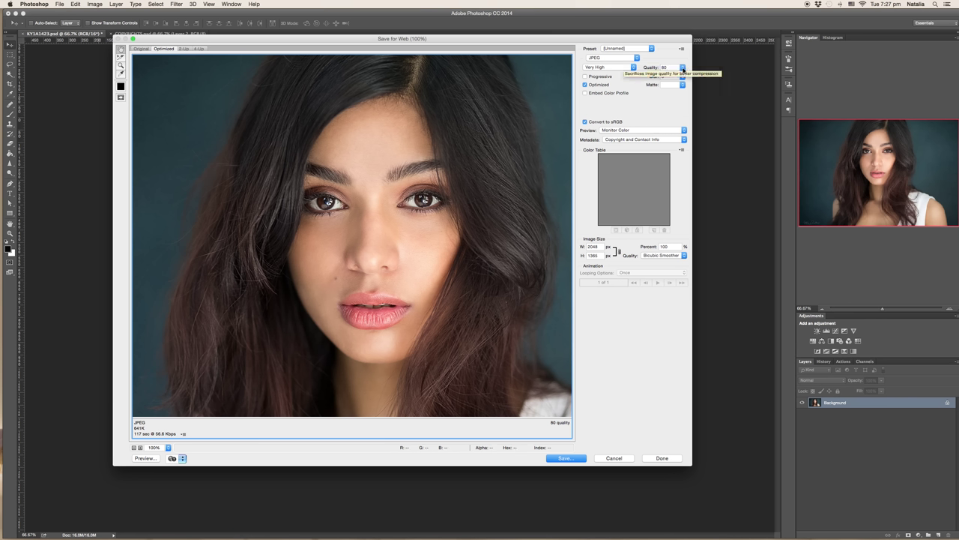
left_click(683, 67)
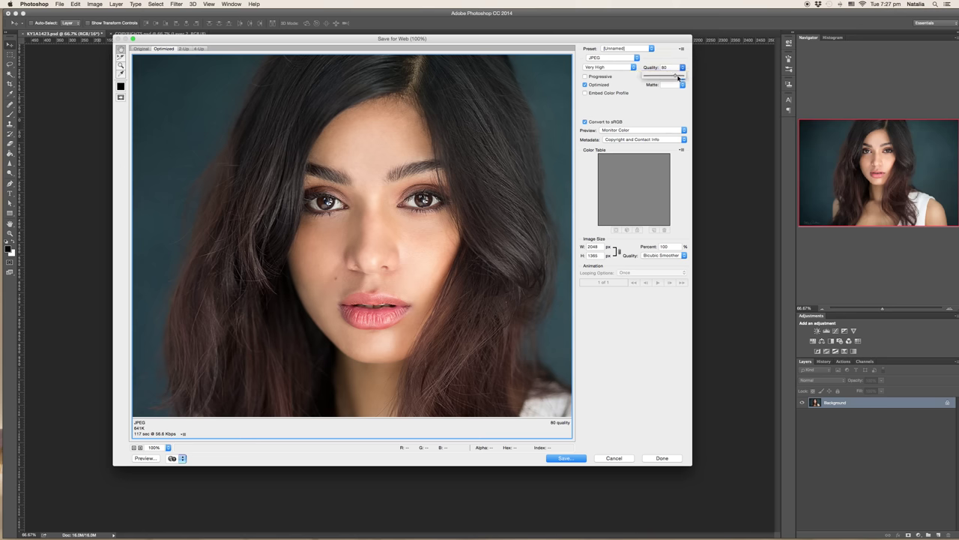
left_click_drag(679, 77, 678, 77)
left_click(654, 62)
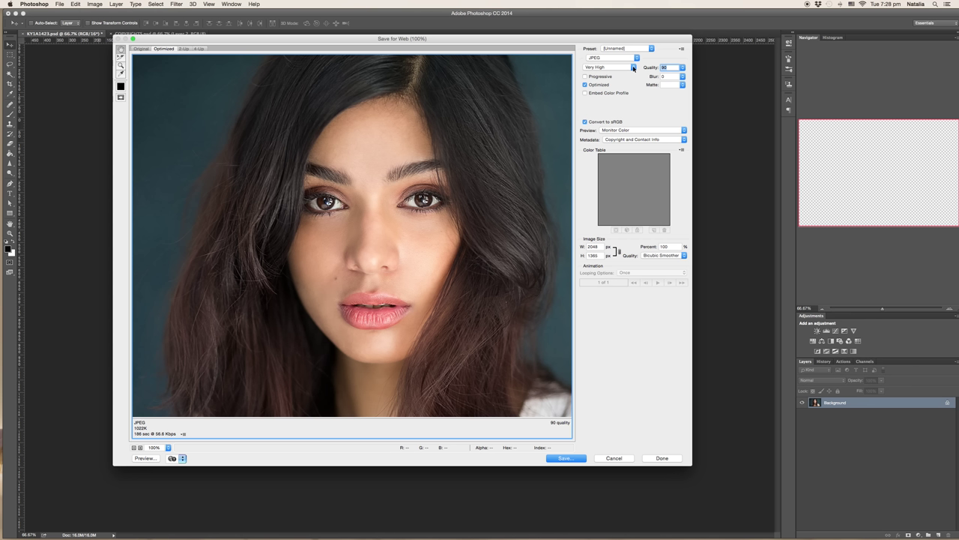
Try the Maximum compression quality of 100 and inspect the hair and backdrop in the preview
left_click(633, 67)
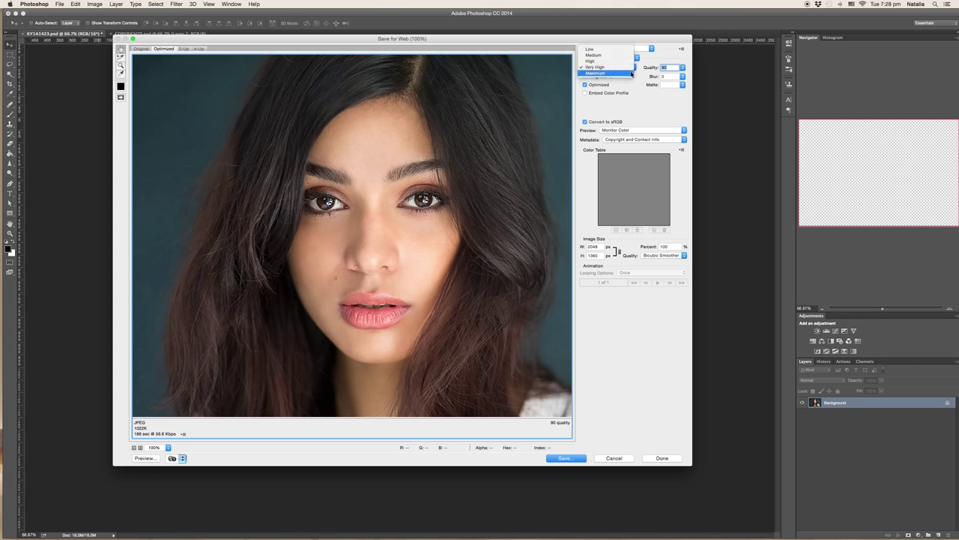
left_click(632, 73)
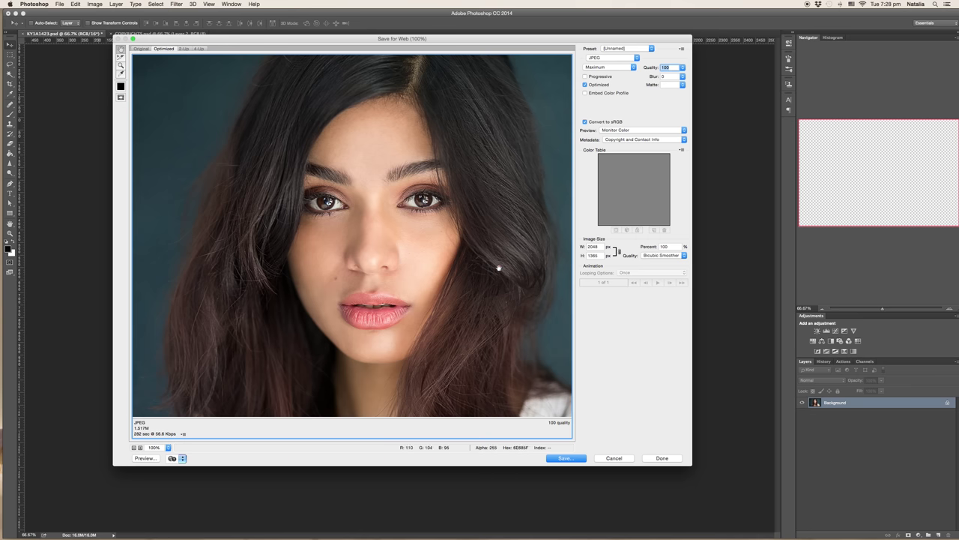
left_click_drag(500, 267, 372, 276)
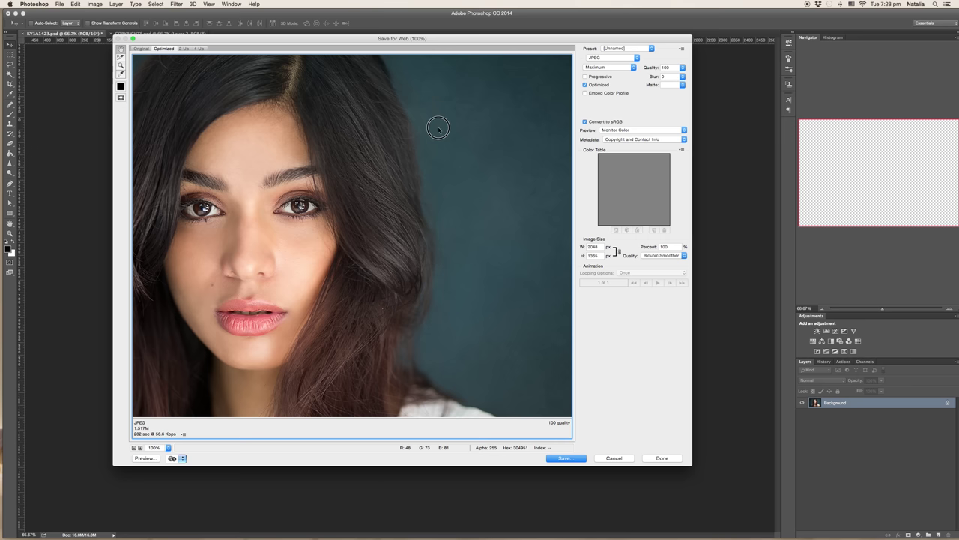
left_click_drag(439, 128, 433, 130)
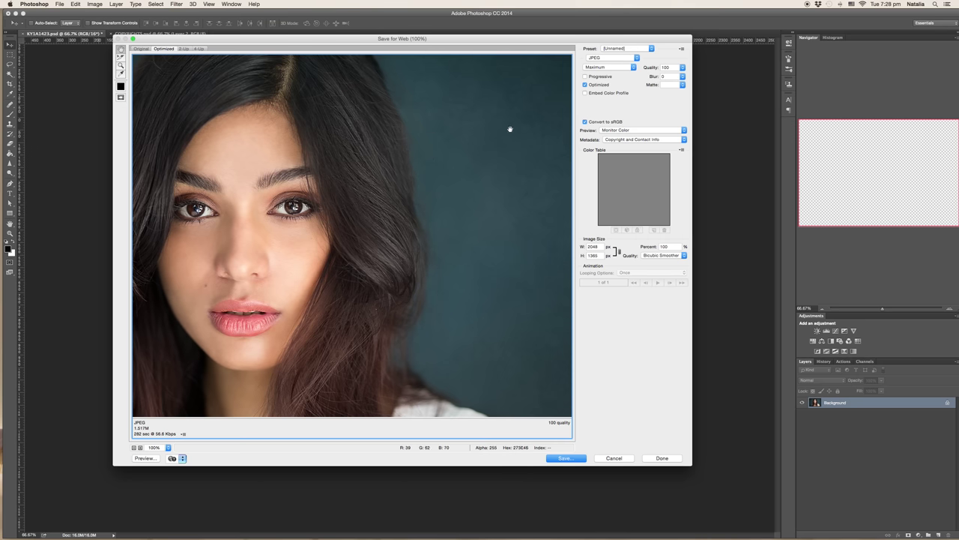
Try the Low compression quality of 10 and compare the backdrop and face in the preview
left_click(633, 67)
left_click(611, 42)
left_click_drag(523, 223, 467, 223)
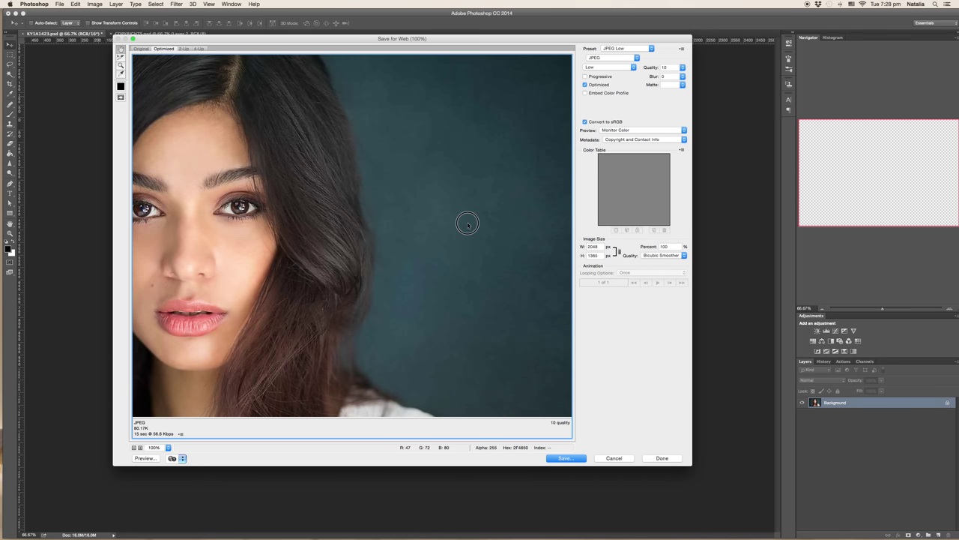
left_click_drag(325, 185, 412, 173)
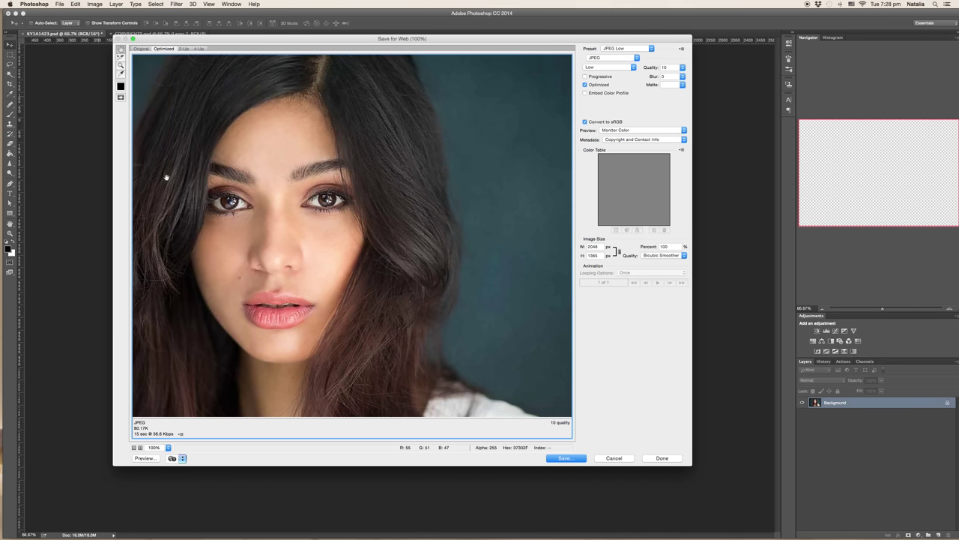
left_click_drag(167, 177, 222, 157)
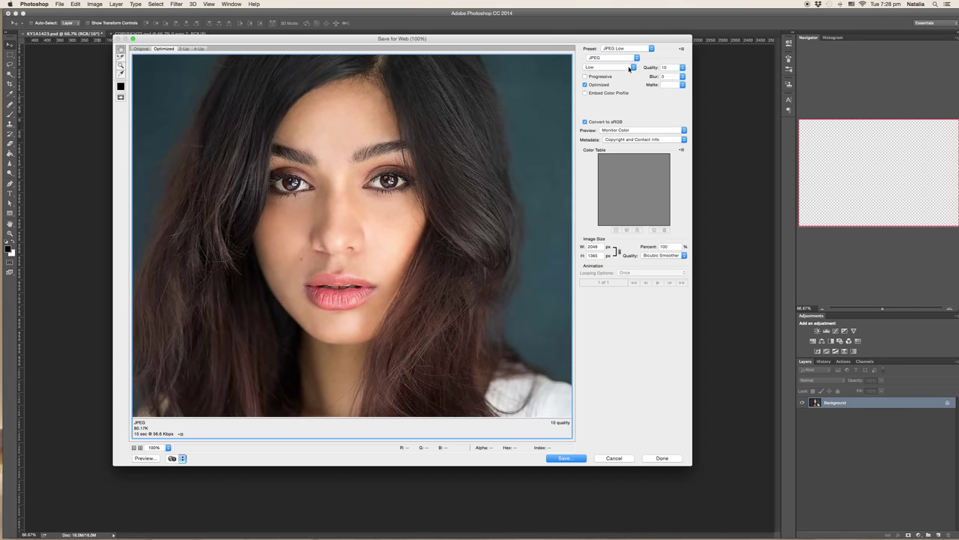
Set the JPEG compression to Very High and its quality value to 90
left_click(630, 67)
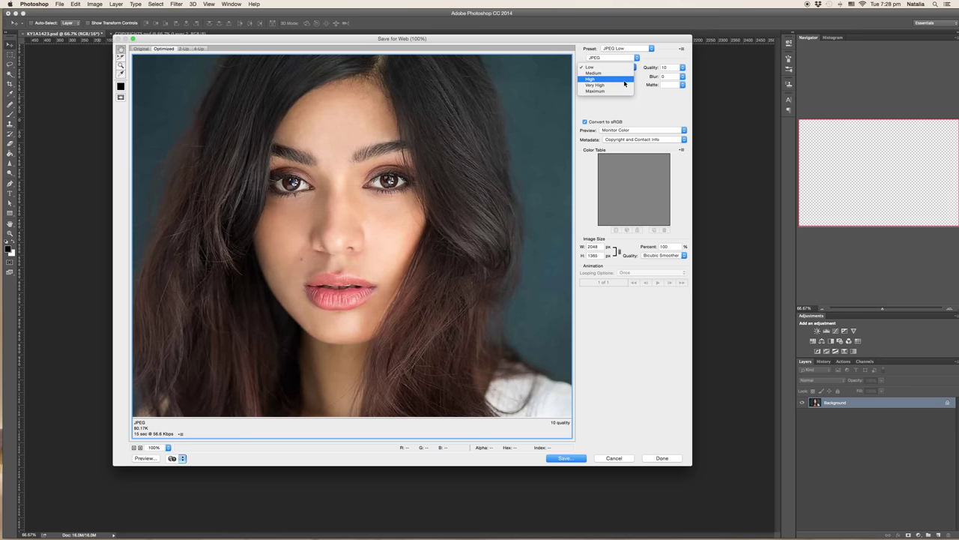
left_click(622, 85)
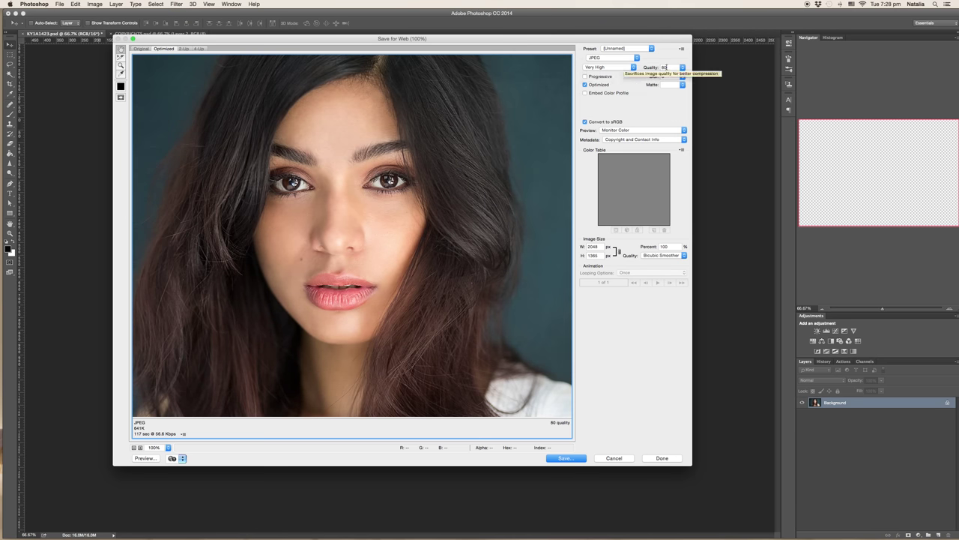
left_click(656, 68)
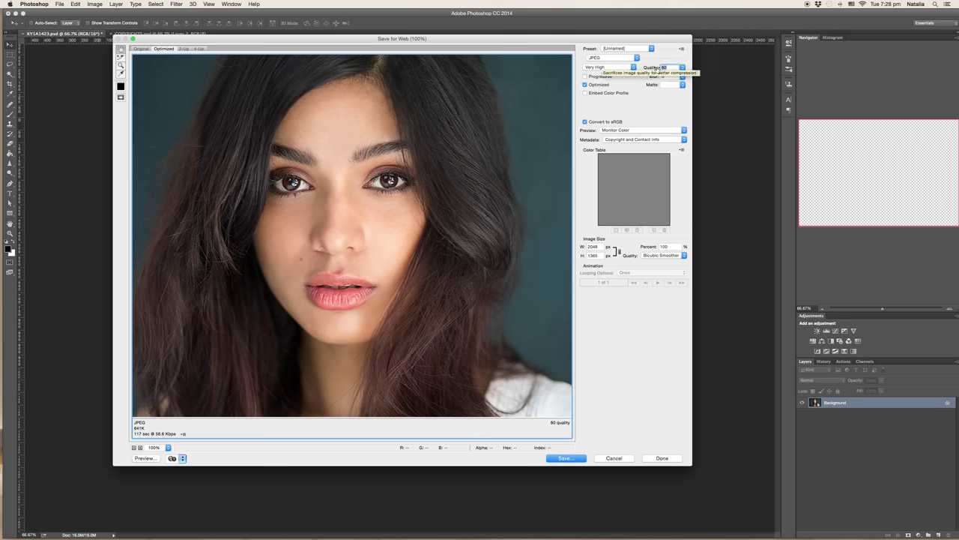
type("9")
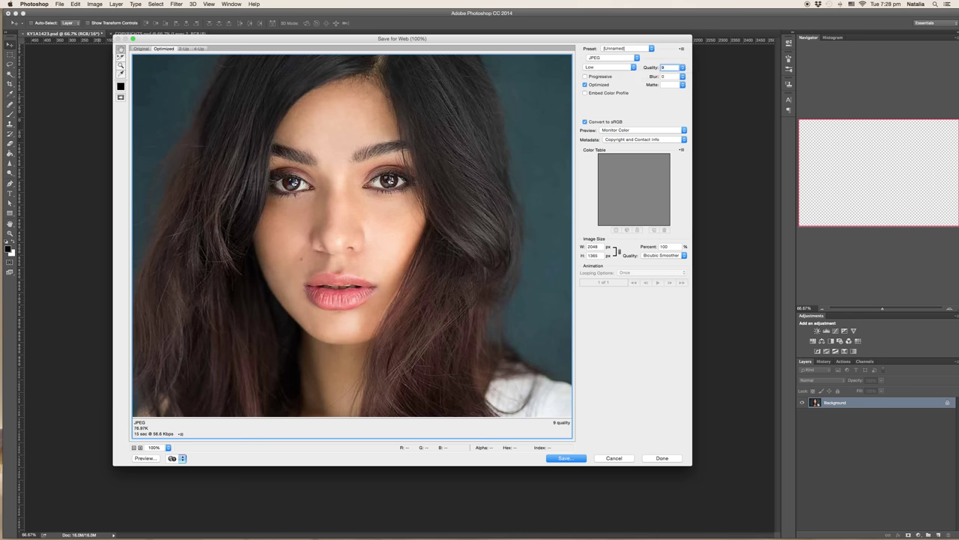
type("0")
Examine the backdrop, hair and face in the export preview, keeping Bicubic Smoother as the resampling quality
left_click_drag(480, 137, 278, 133)
left_click_drag(379, 289, 575, 268)
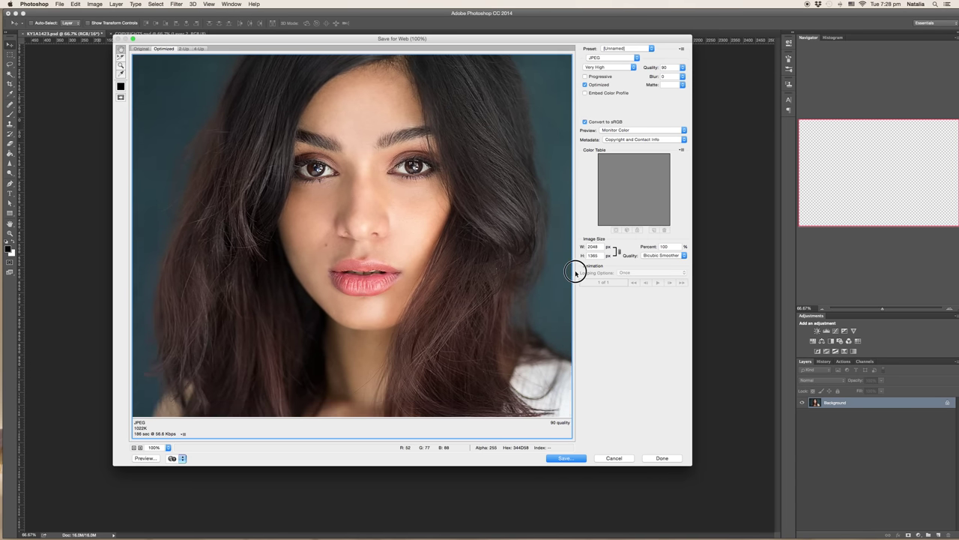
left_click_drag(218, 242, 368, 217)
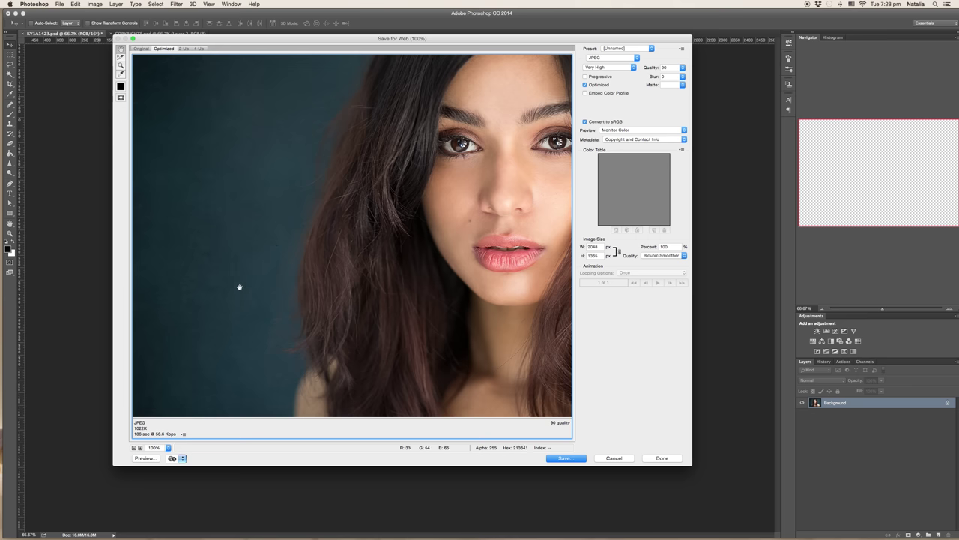
left_click_drag(454, 316, 341, 335)
left_click_drag(381, 193, 383, 217)
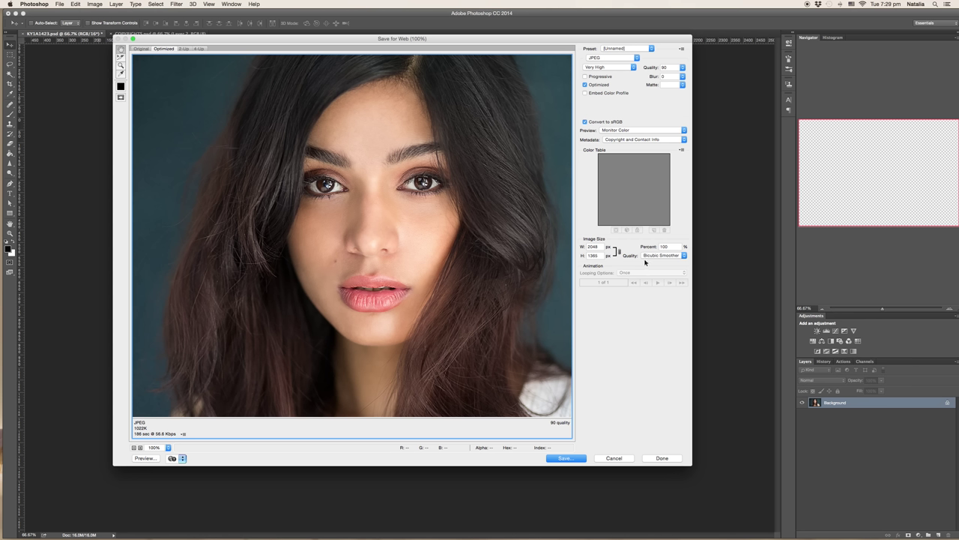
left_click(684, 255)
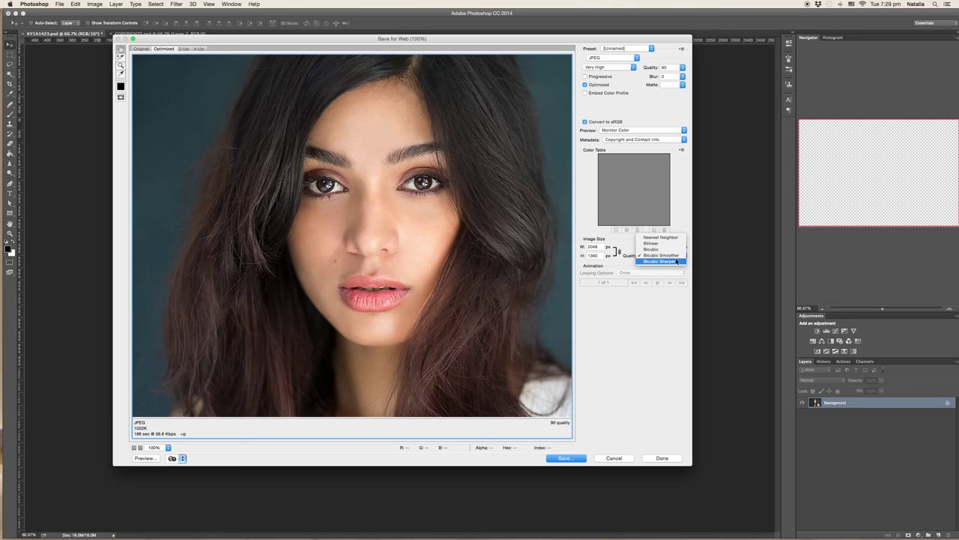
left_click(675, 256)
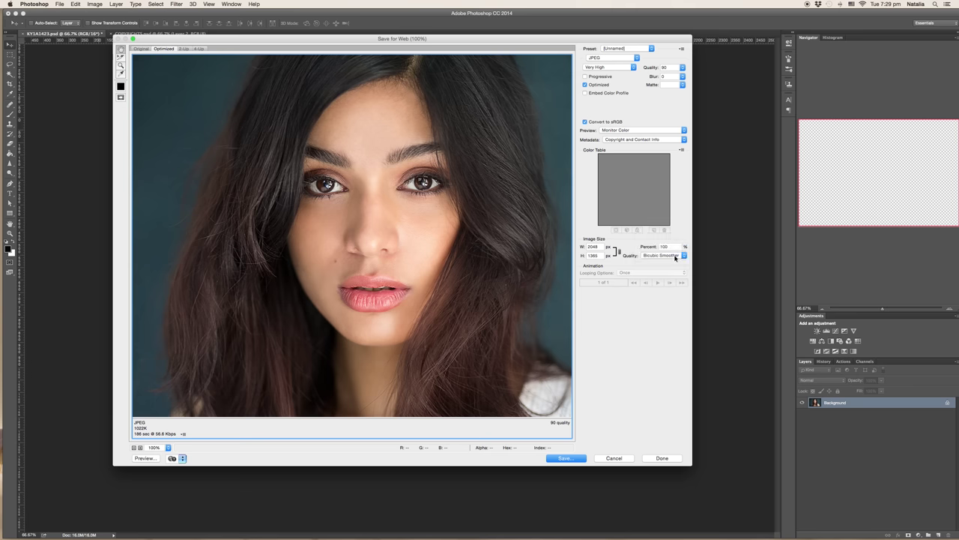
left_click_drag(380, 252, 392, 288)
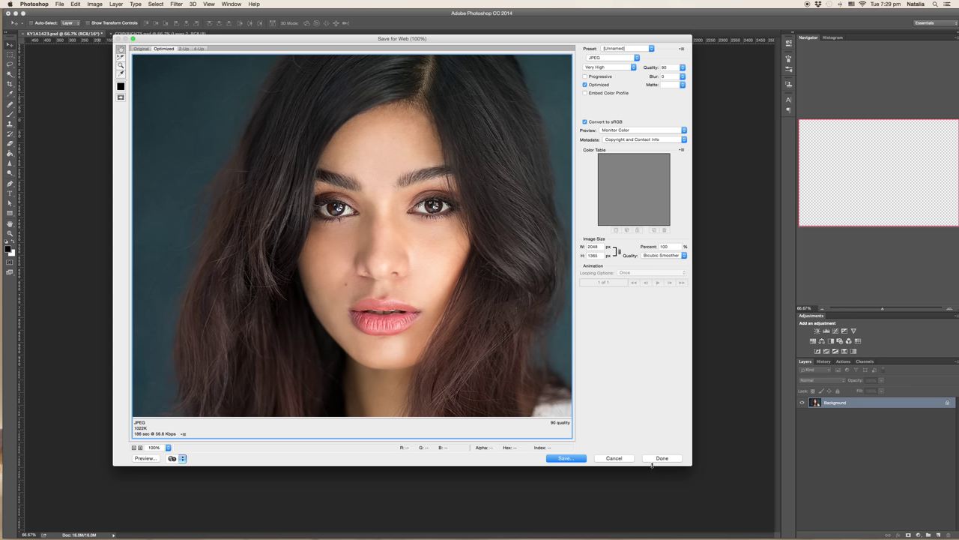
Save the optimized image to the Desktop as KY1A1423.jpg, replacing the existing file
left_click(581, 461)
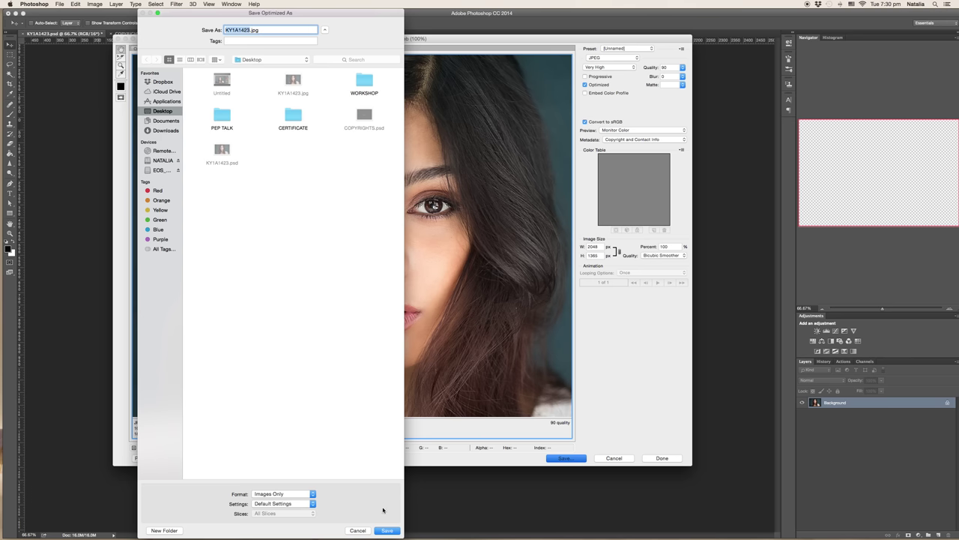
left_click(387, 531)
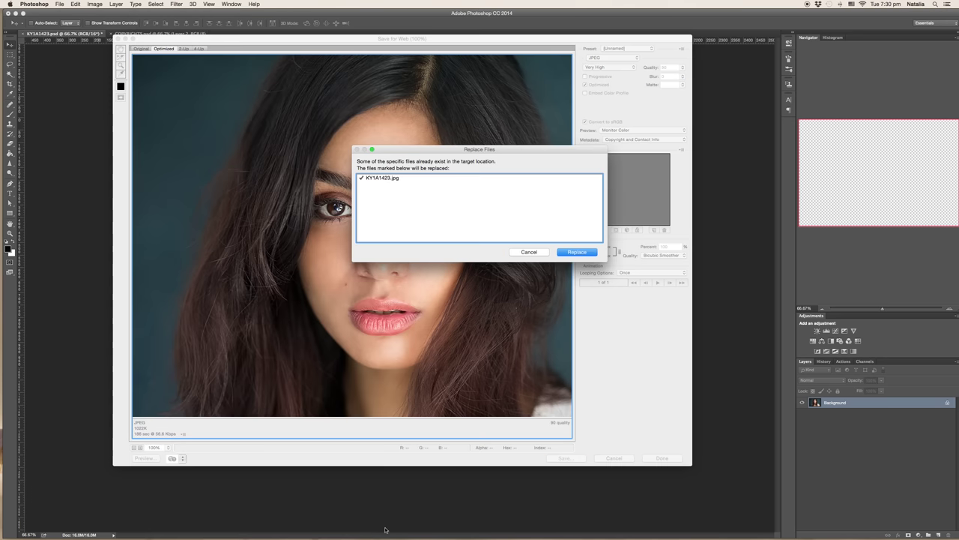
left_click(579, 252)
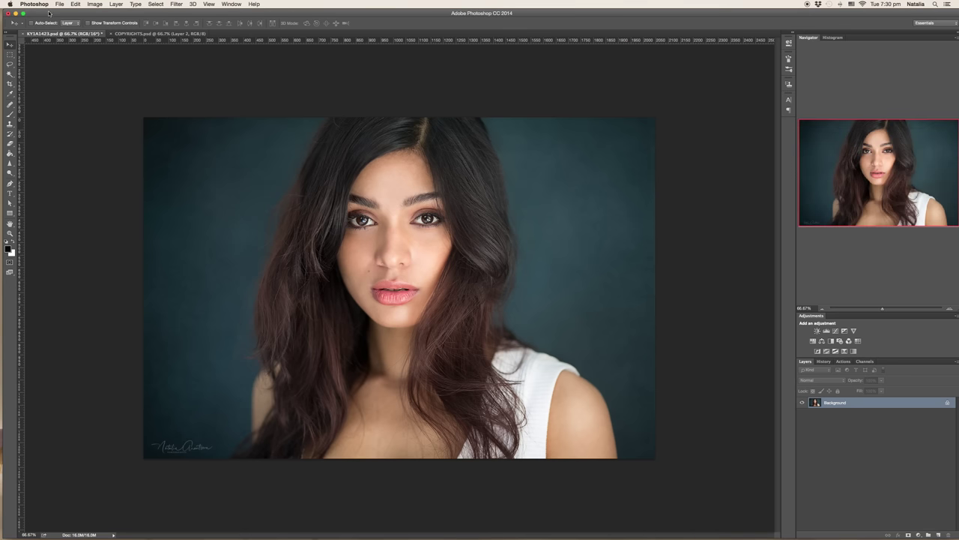
Close the Photoshop window and open the exported KY1A1423.jpg from the desktop in Preview
left_click(9, 14)
left_click(453, 173)
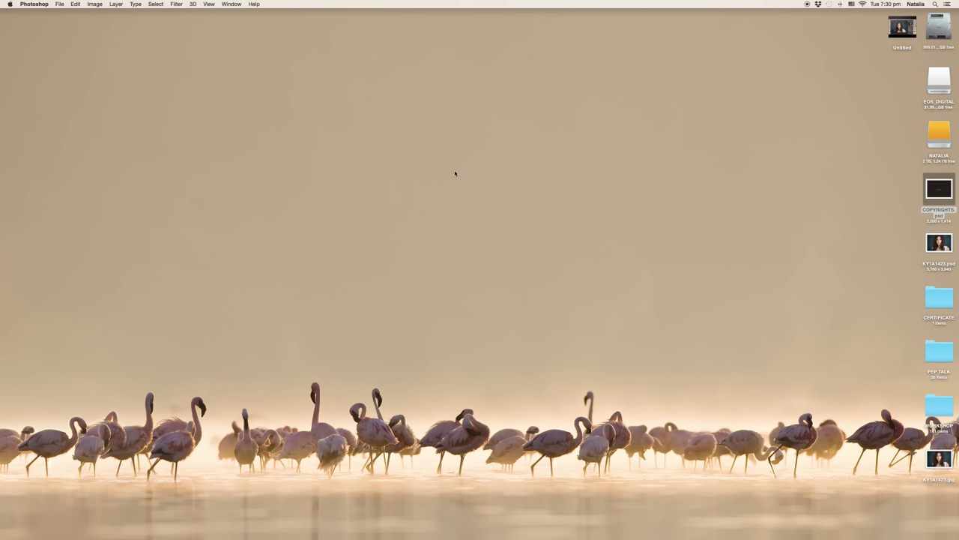
left_click(637, 262)
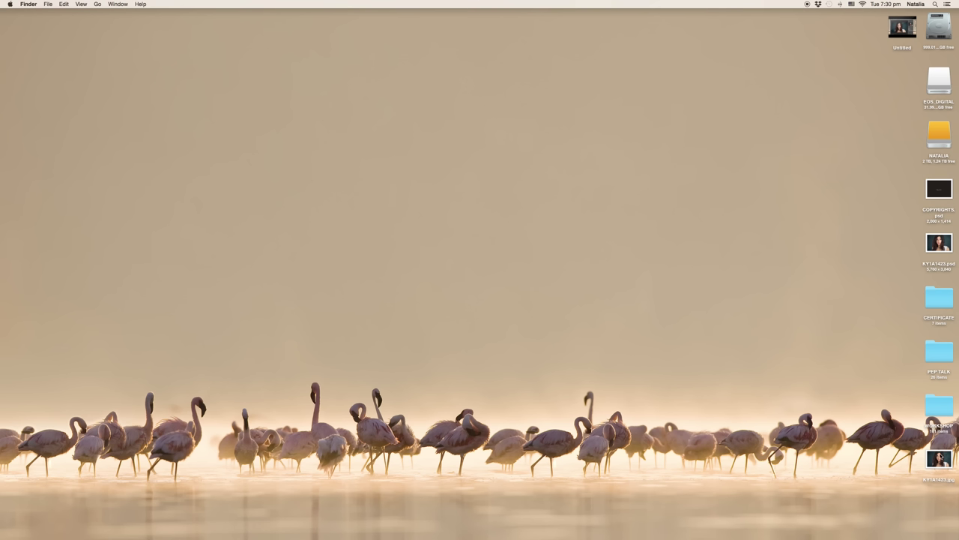
left_click(941, 455)
key("super+o")
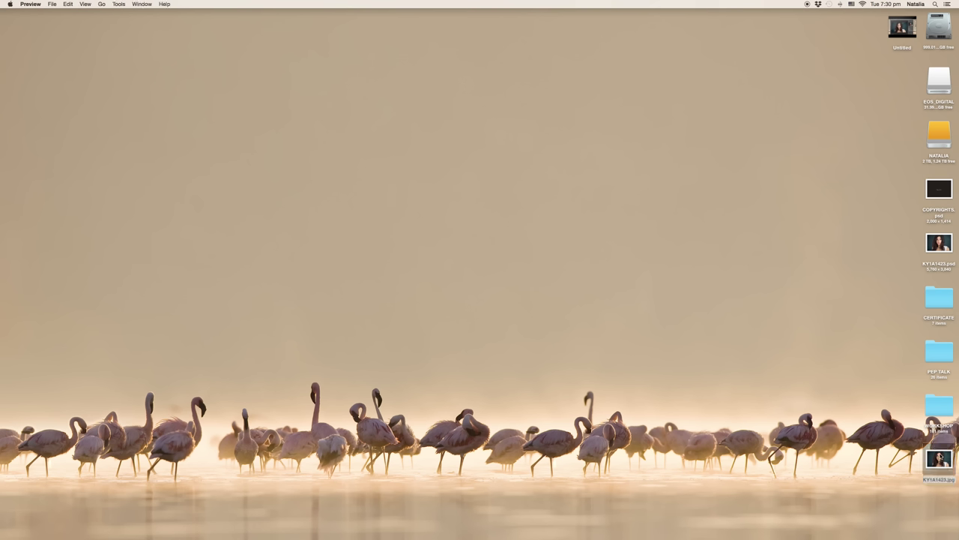
key("super+q")
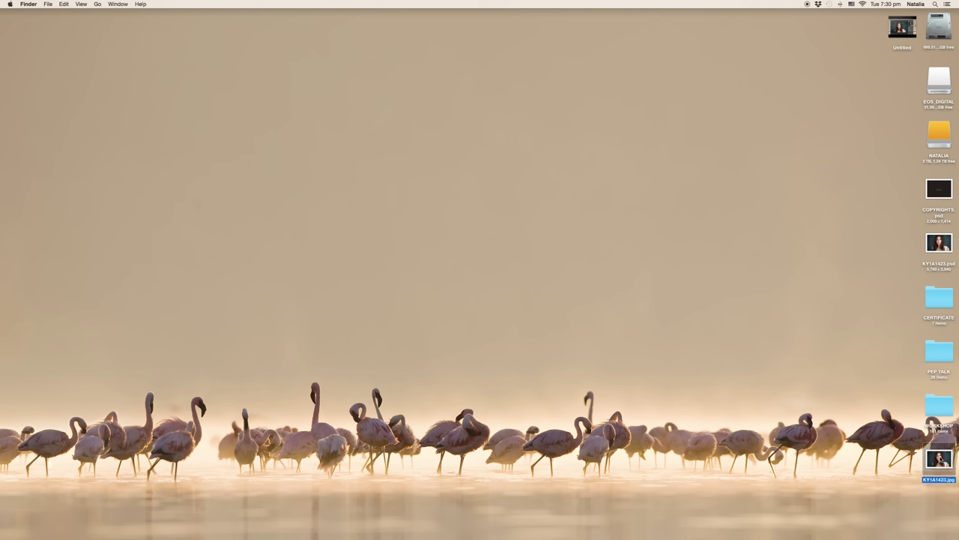
double_click(939, 459)
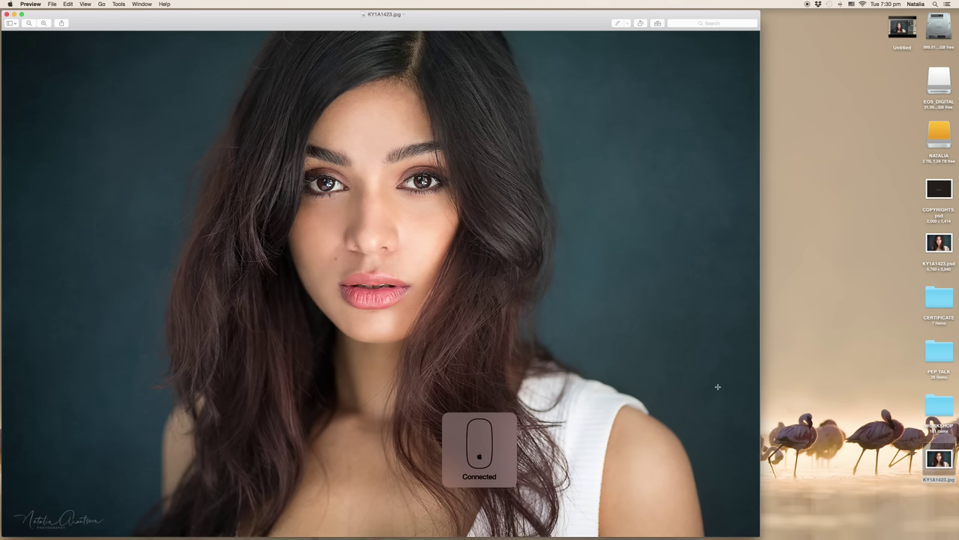
Reposition and enlarge the Preview window to examine the exported portrait with its signature
left_click_drag(488, 14, 578, 12)
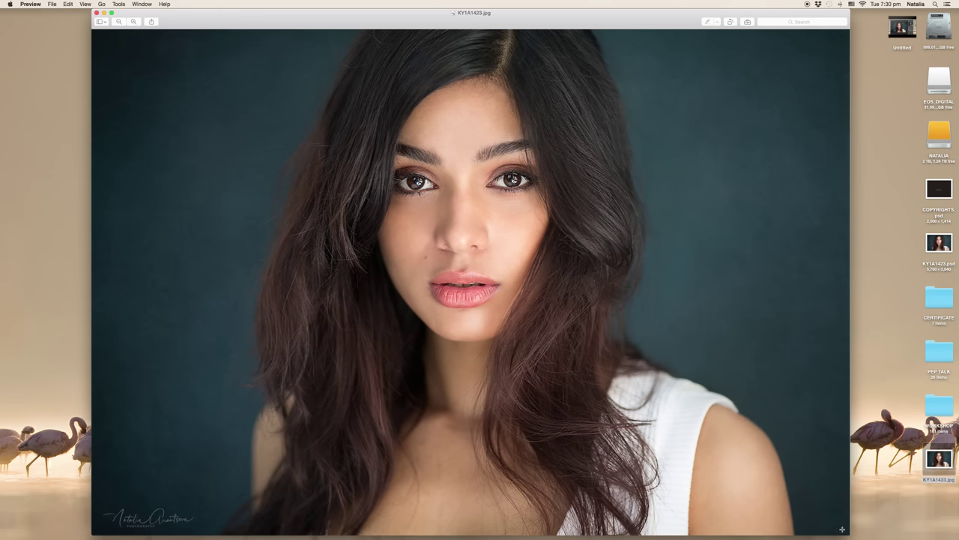
left_click_drag(857, 529, 920, 537)
left_click_drag(540, 15, 507, 13)
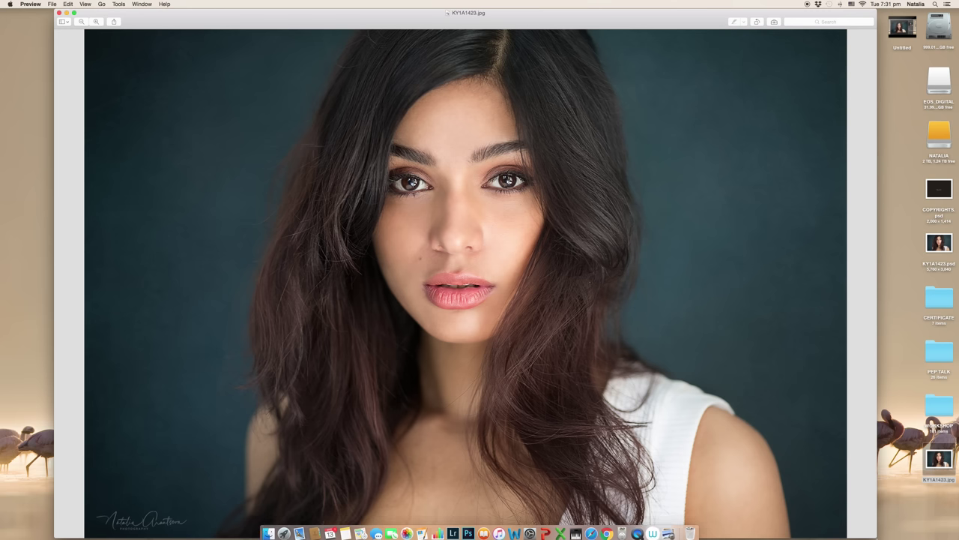
left_click_drag(876, 526, 898, 535)
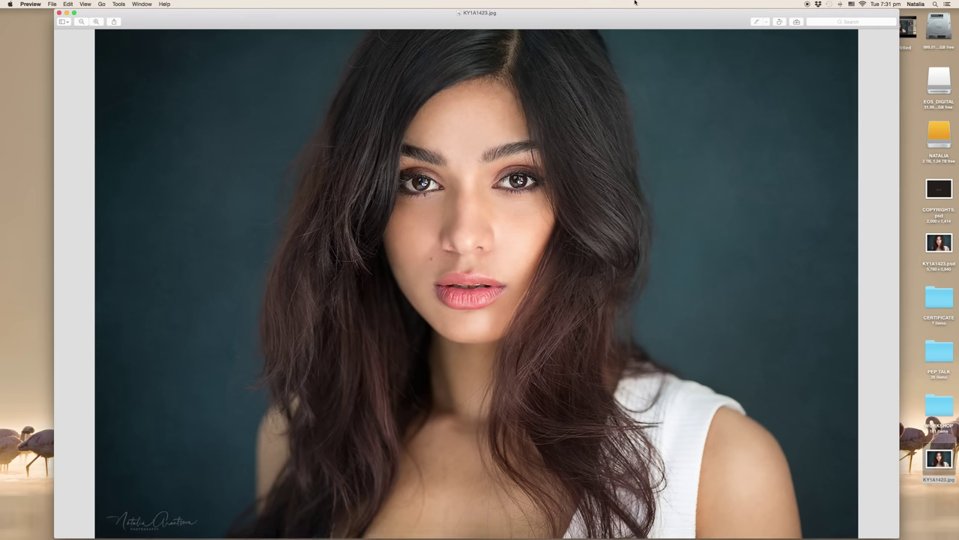